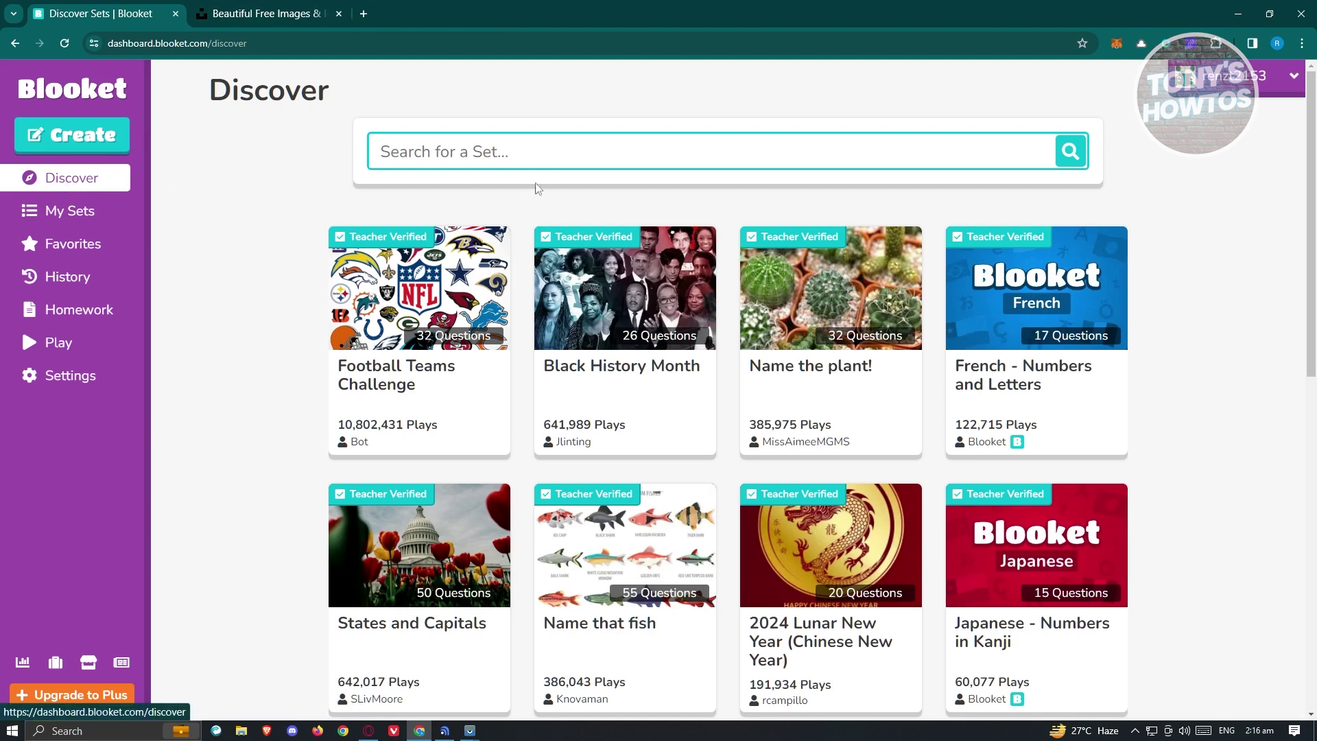
Search the public sets for 'countries'.
left_click(557, 162)
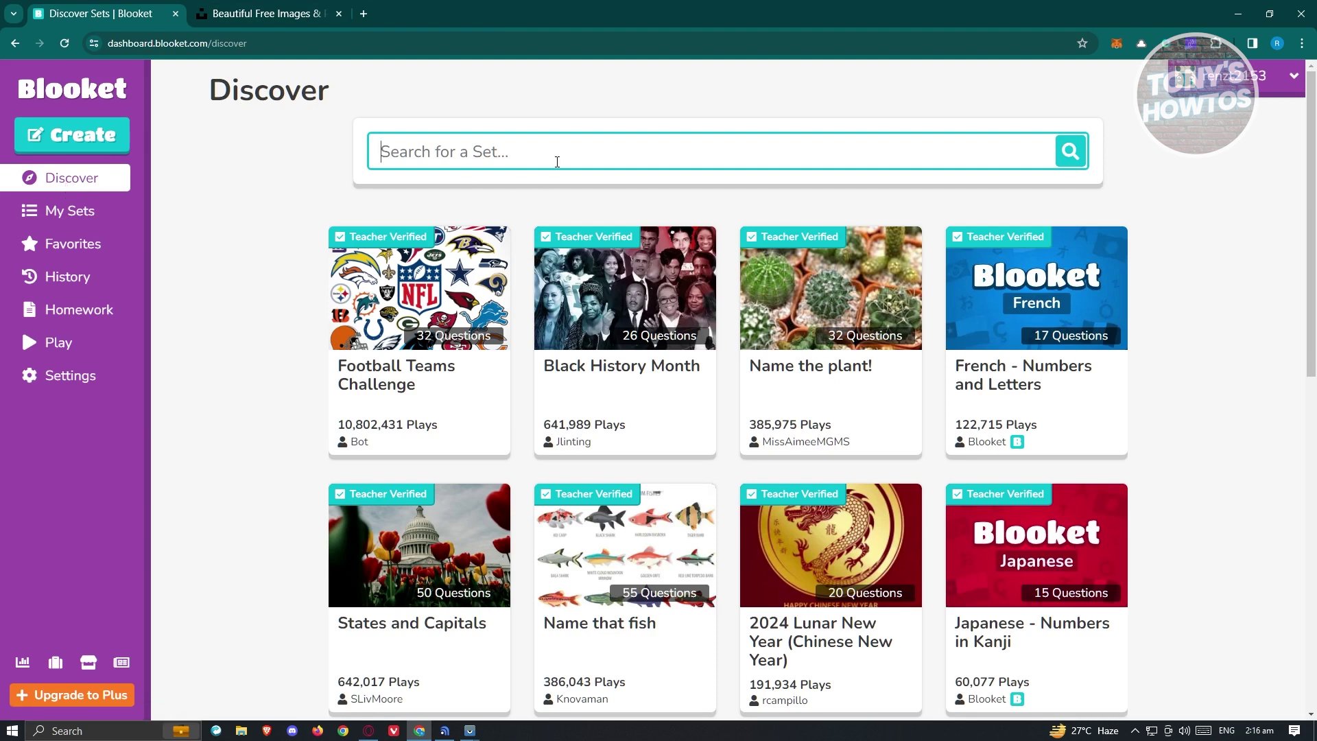
type("countries")
key("Return")
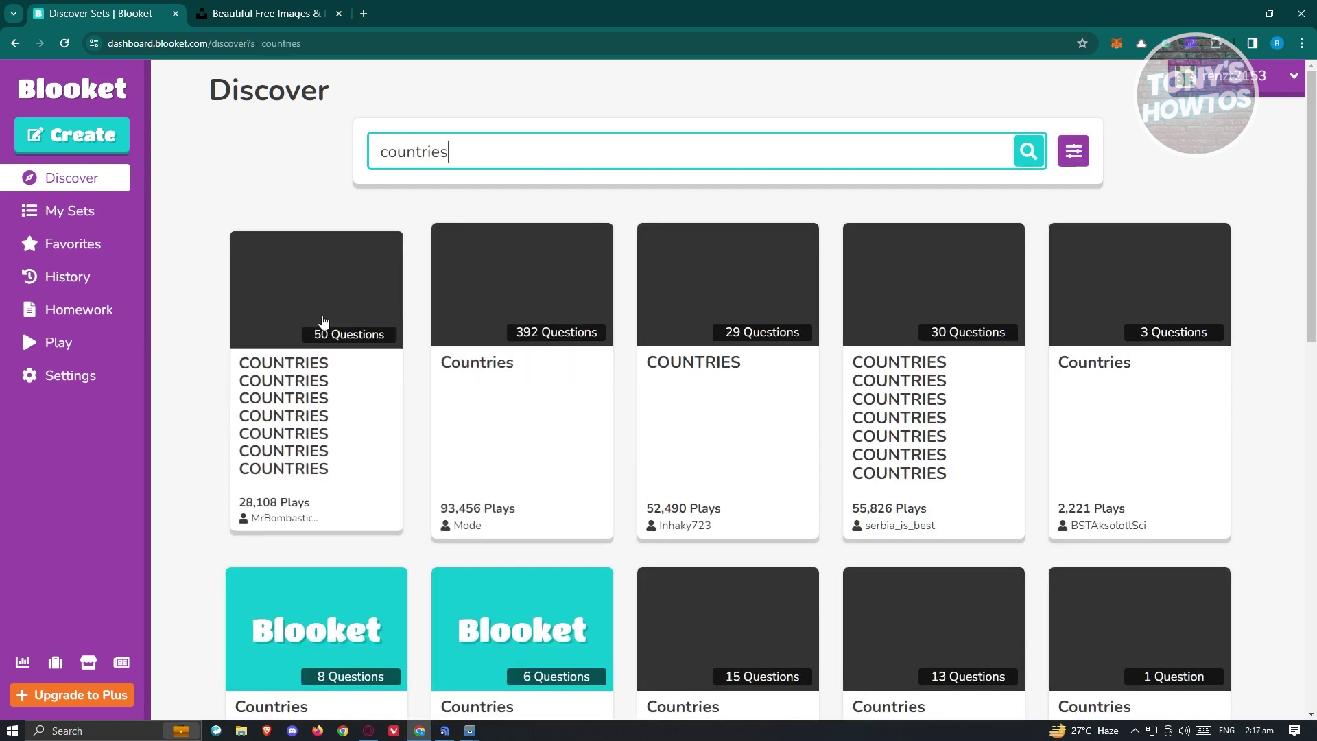
Browse the results and open the 50-question COUNTRIES set.
scroll(1087, 386, "down", 3)
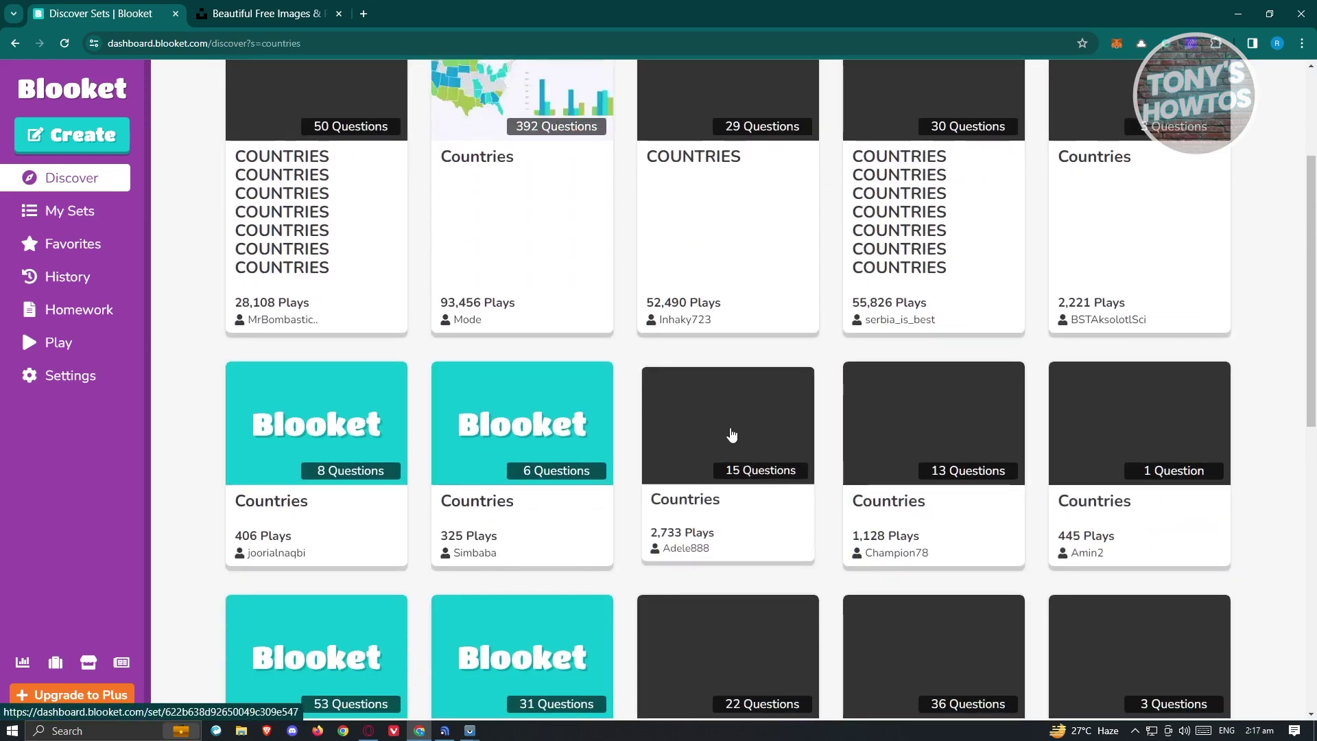
scroll(738, 451, "up", 2)
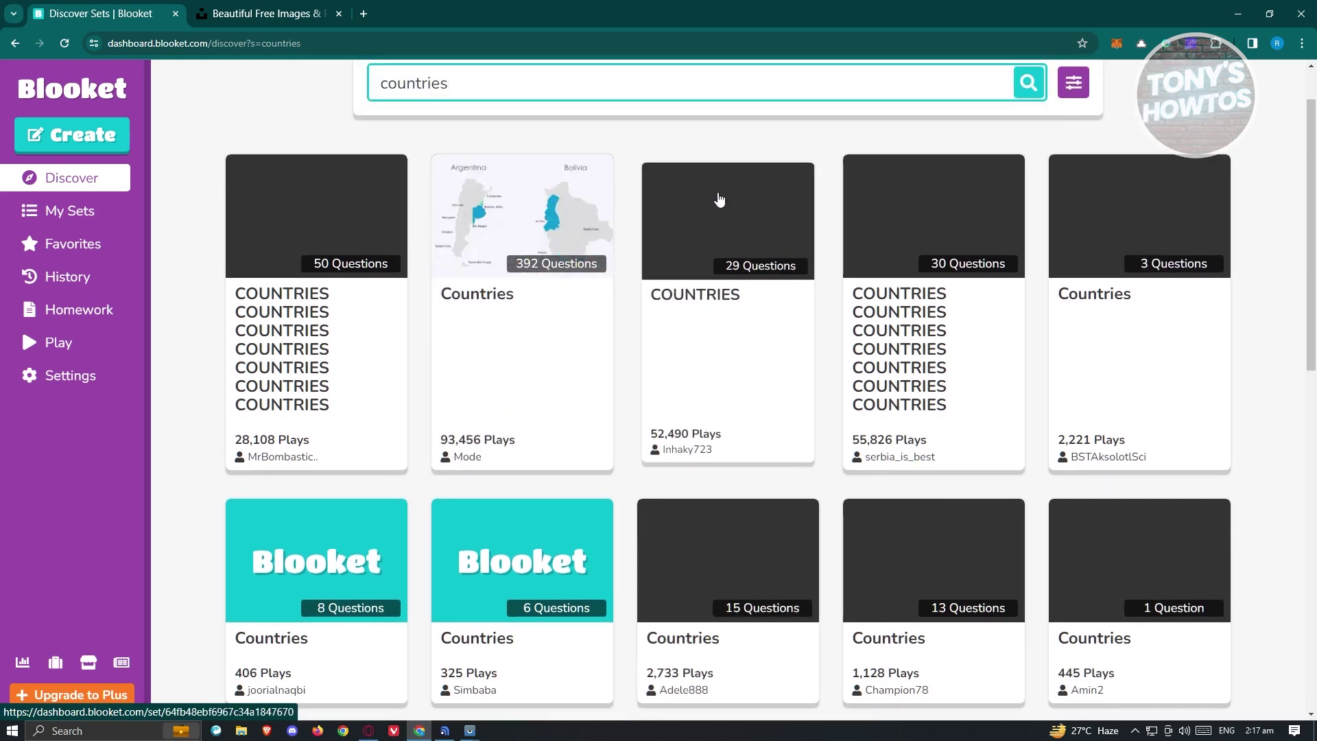
scroll(717, 395, "down", 5)
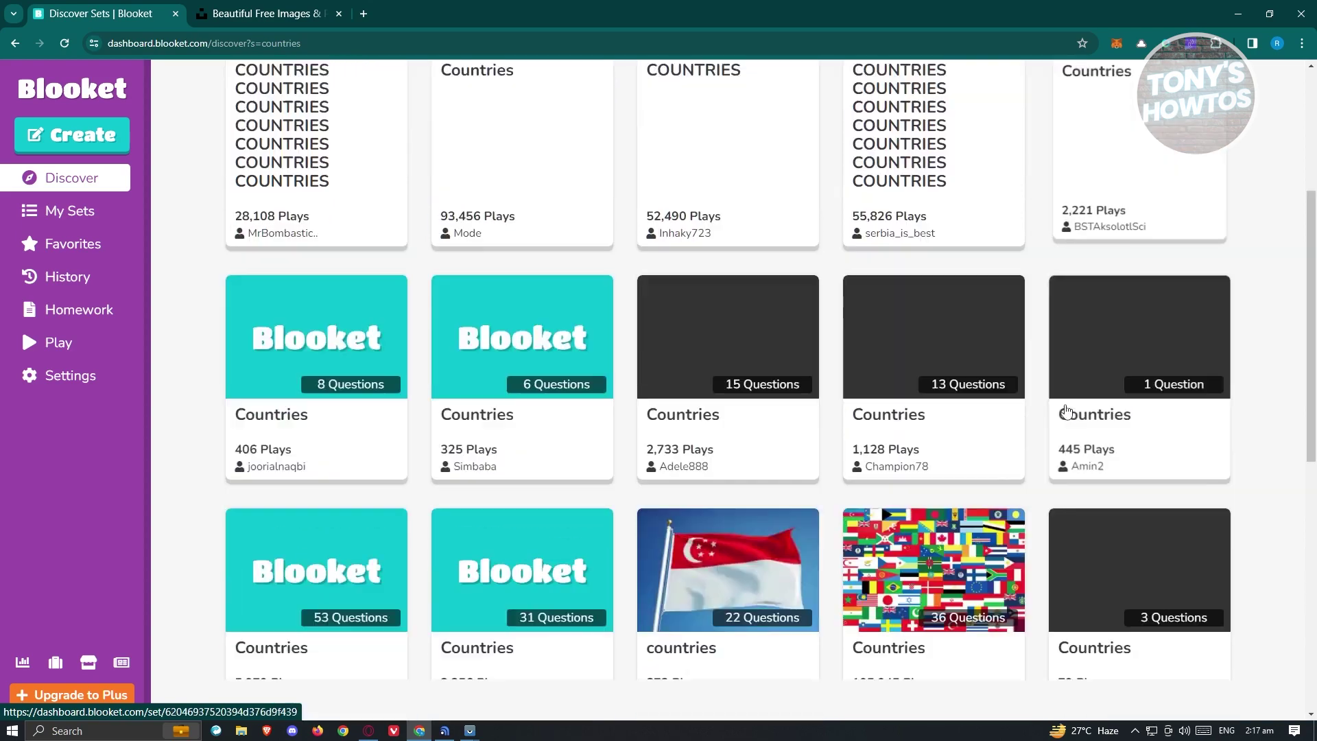
scroll(758, 470, "down", 4)
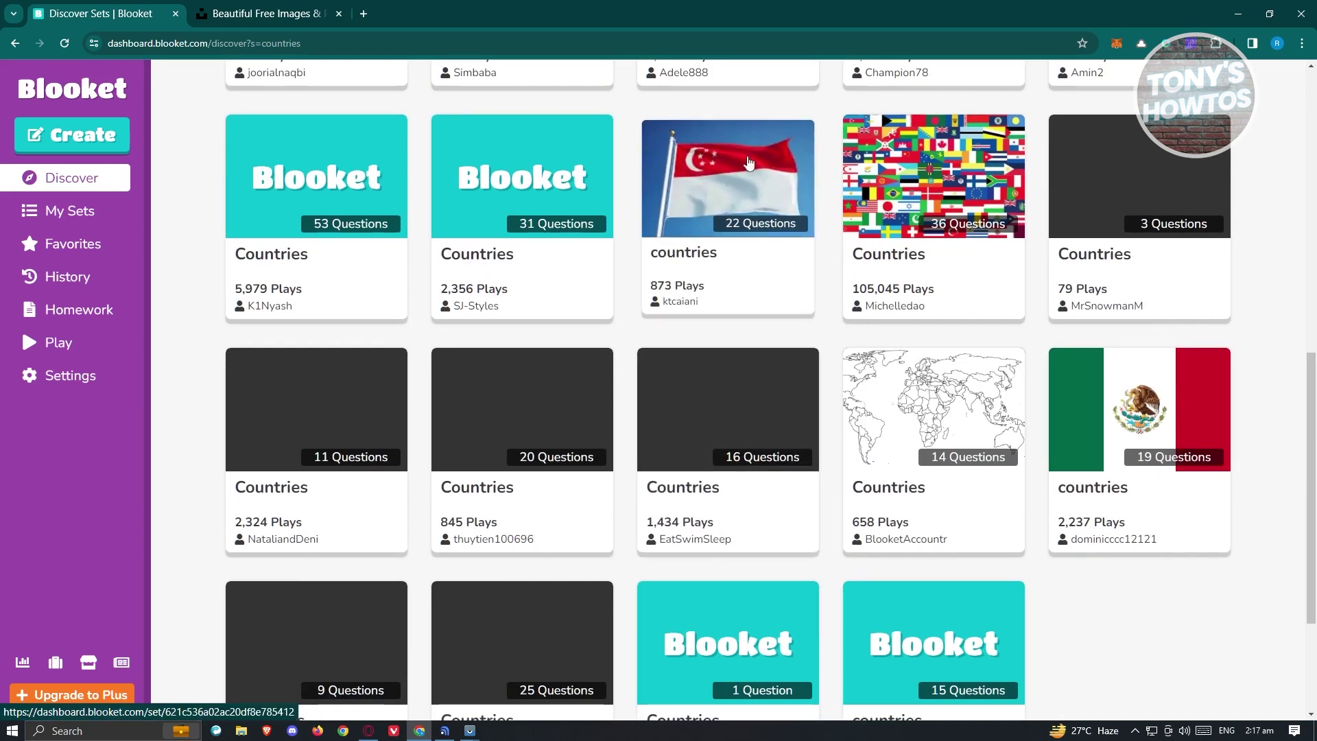
scroll(617, 411, "up", 3)
scroll(598, 353, "up", 7)
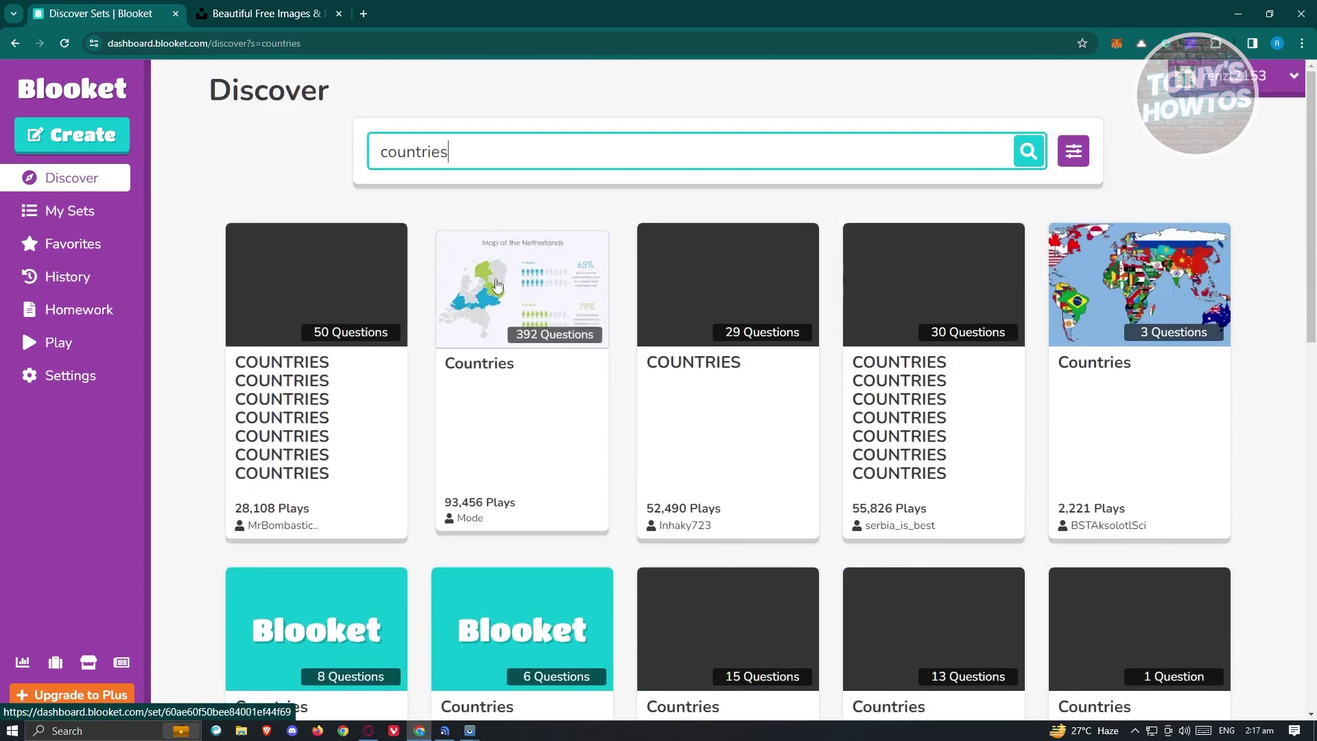
left_click(343, 274)
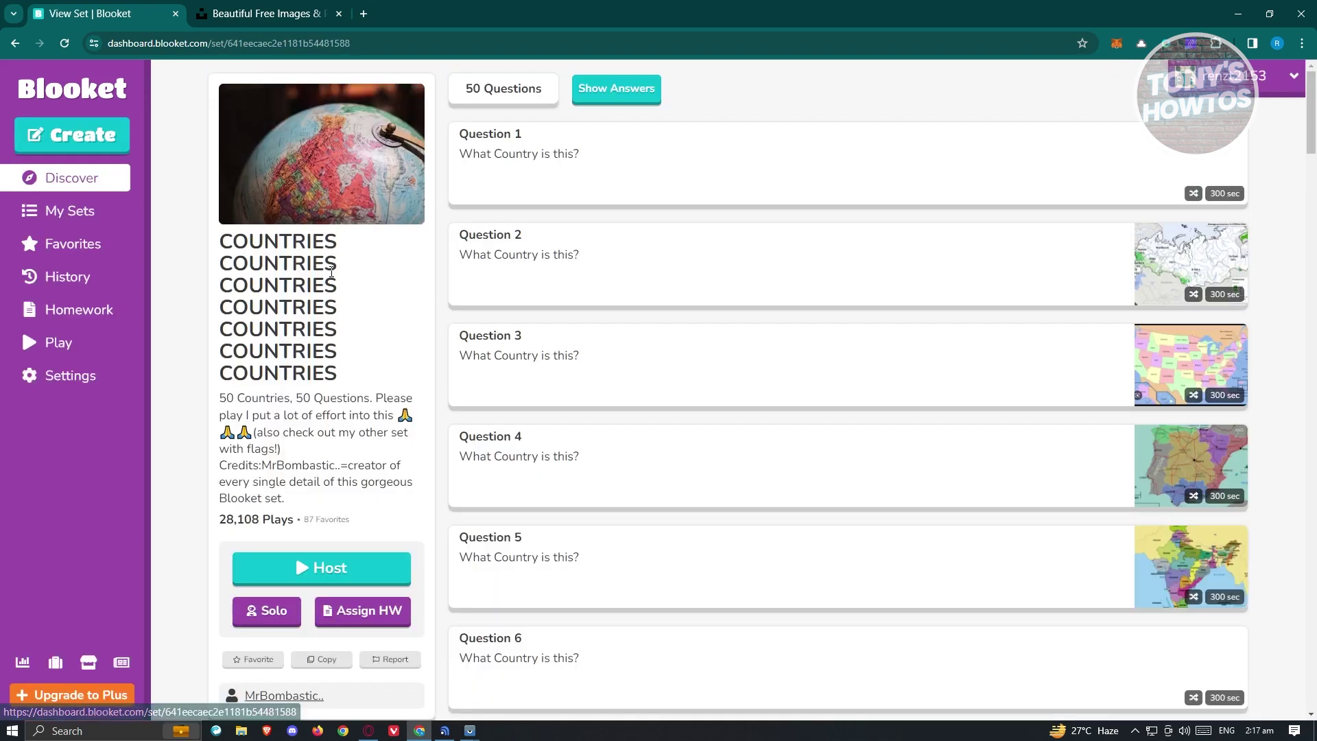
Expand Question 4's answers (Spain correct), then return to the countries search results.
scroll(929, 200, "down", 5)
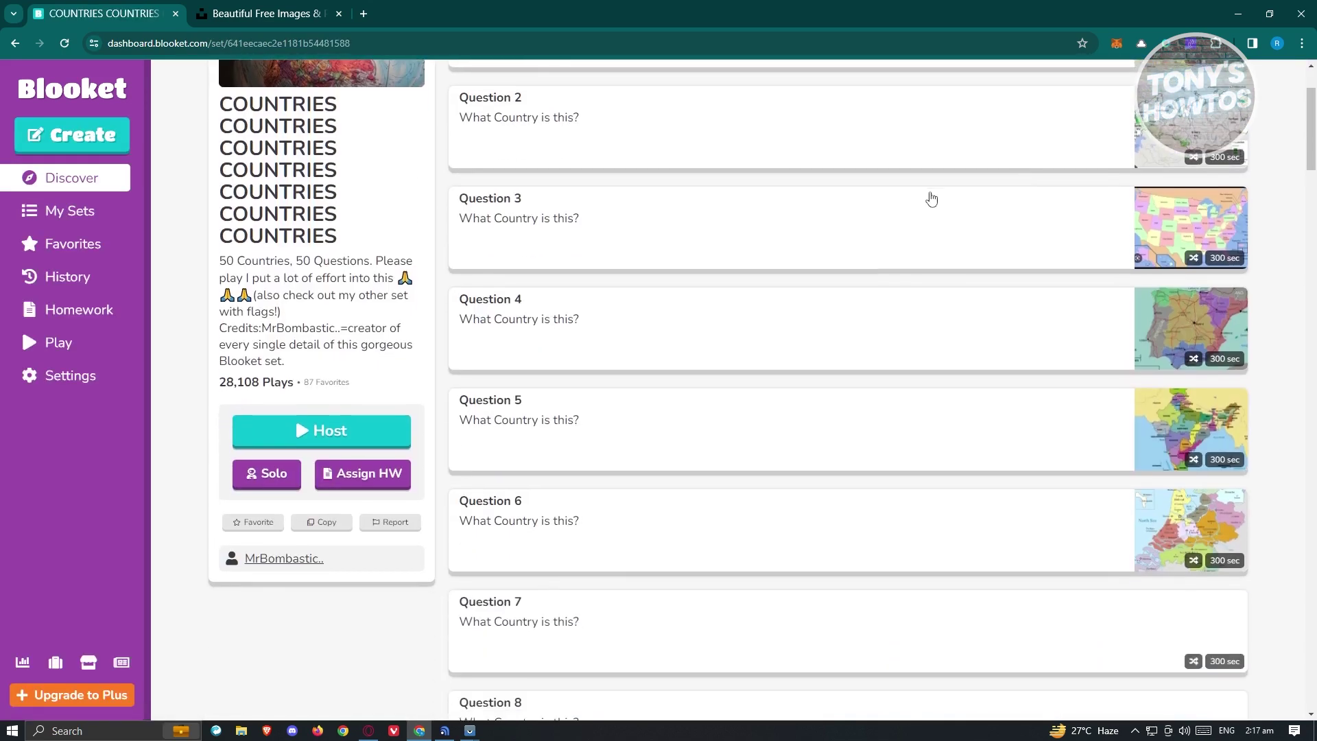
left_click(565, 132)
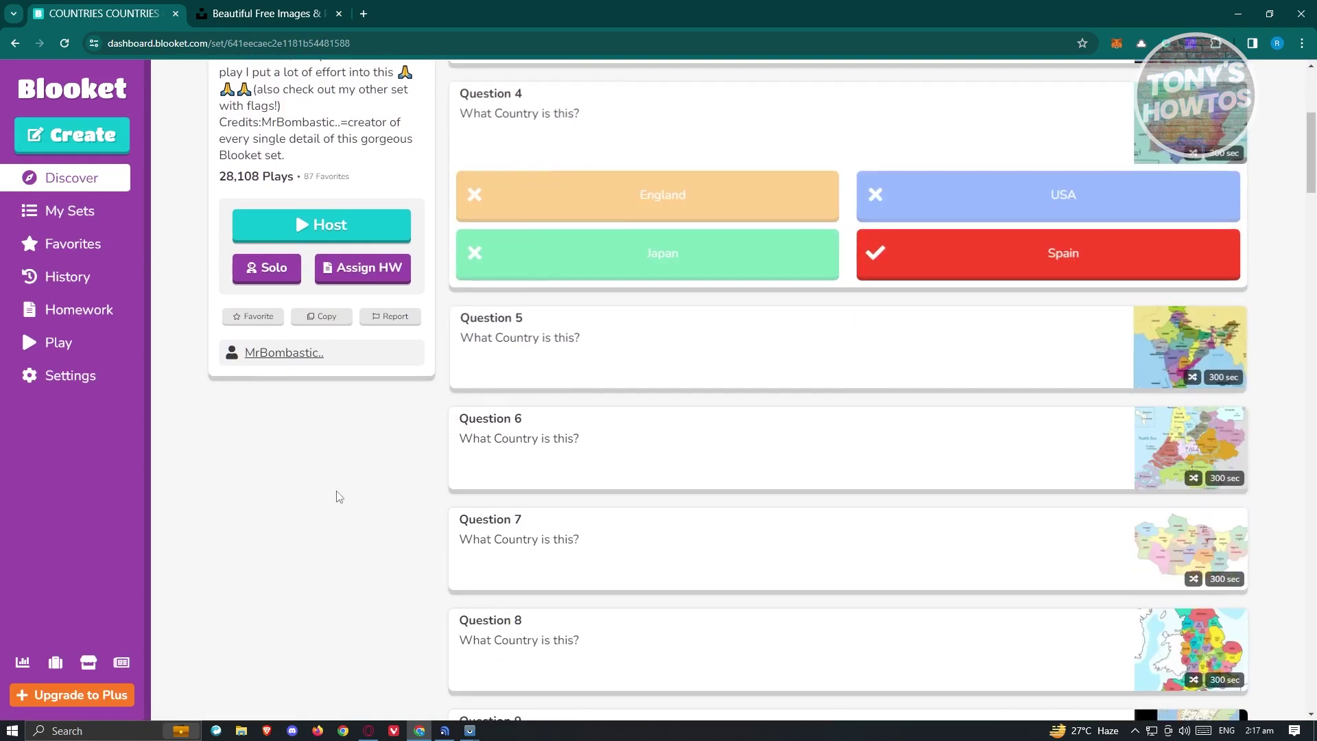
scroll(533, 470, "up", 3)
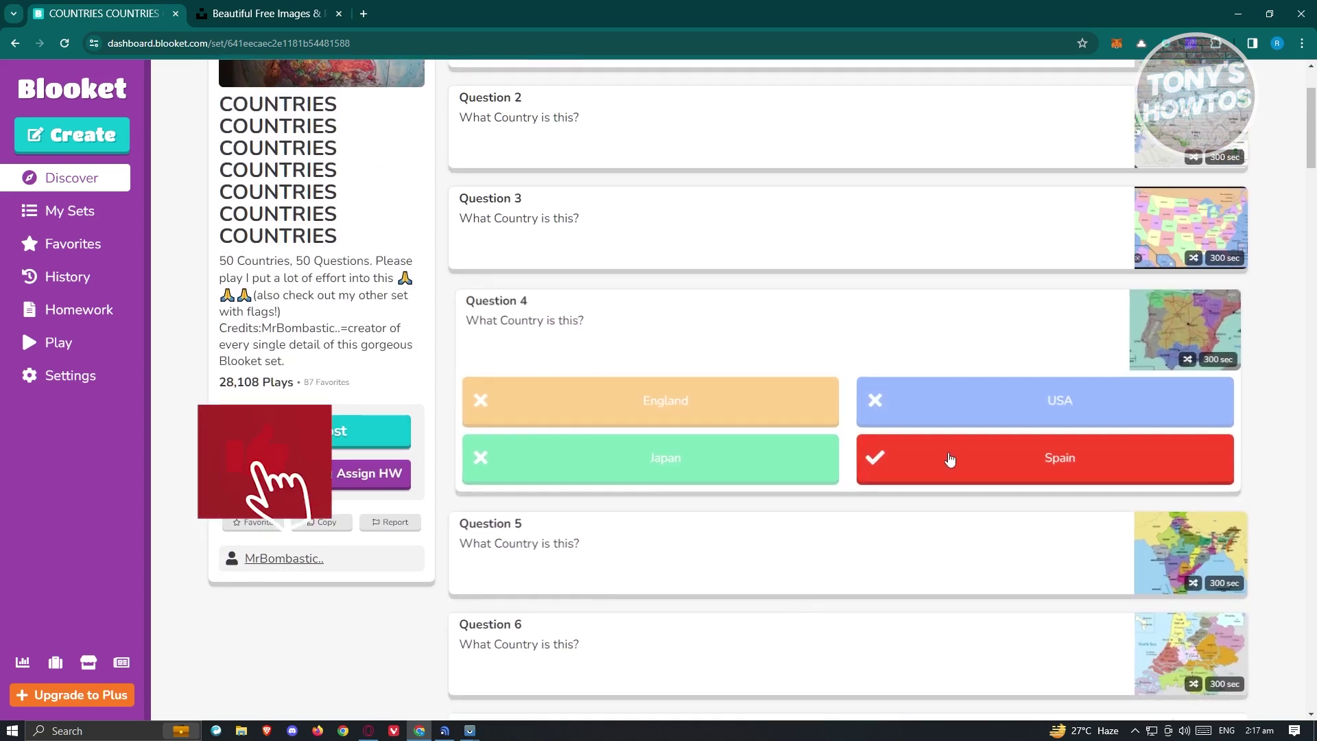
scroll(685, 522, "up", 2)
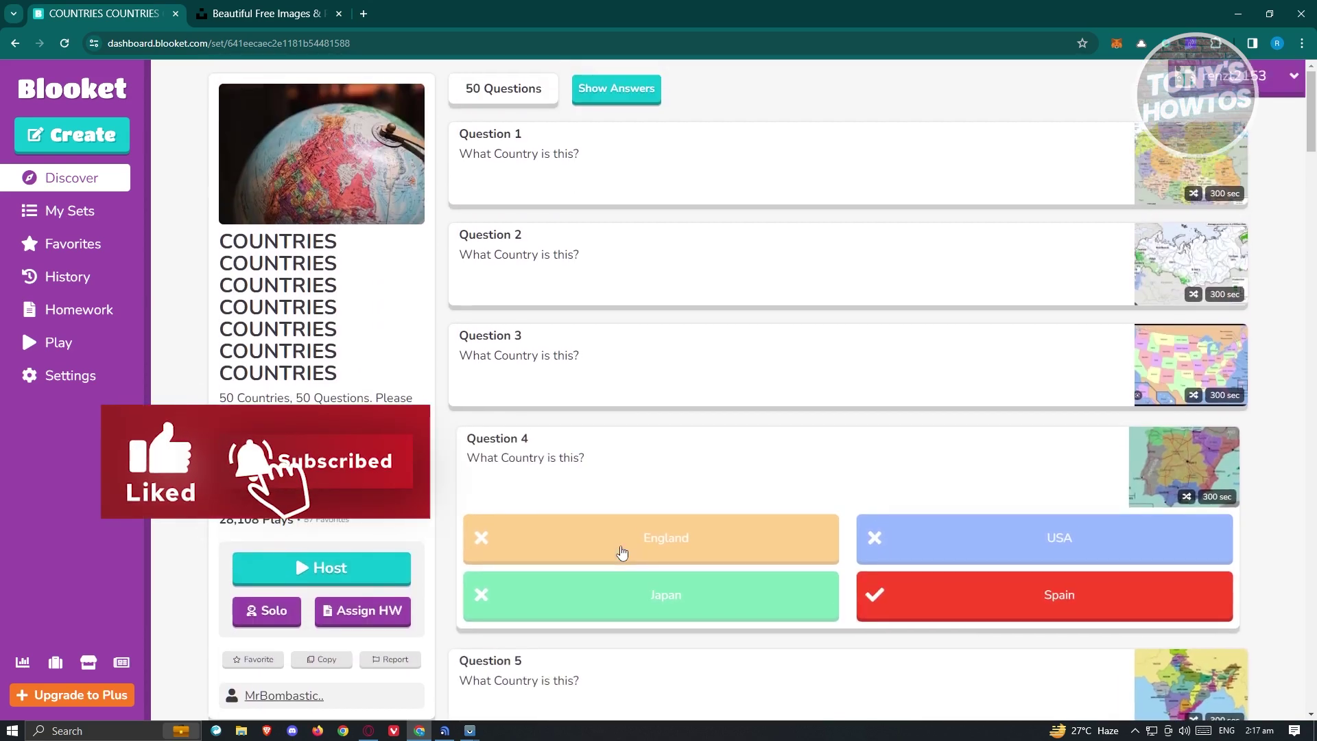
scroll(514, 538, "down", 1)
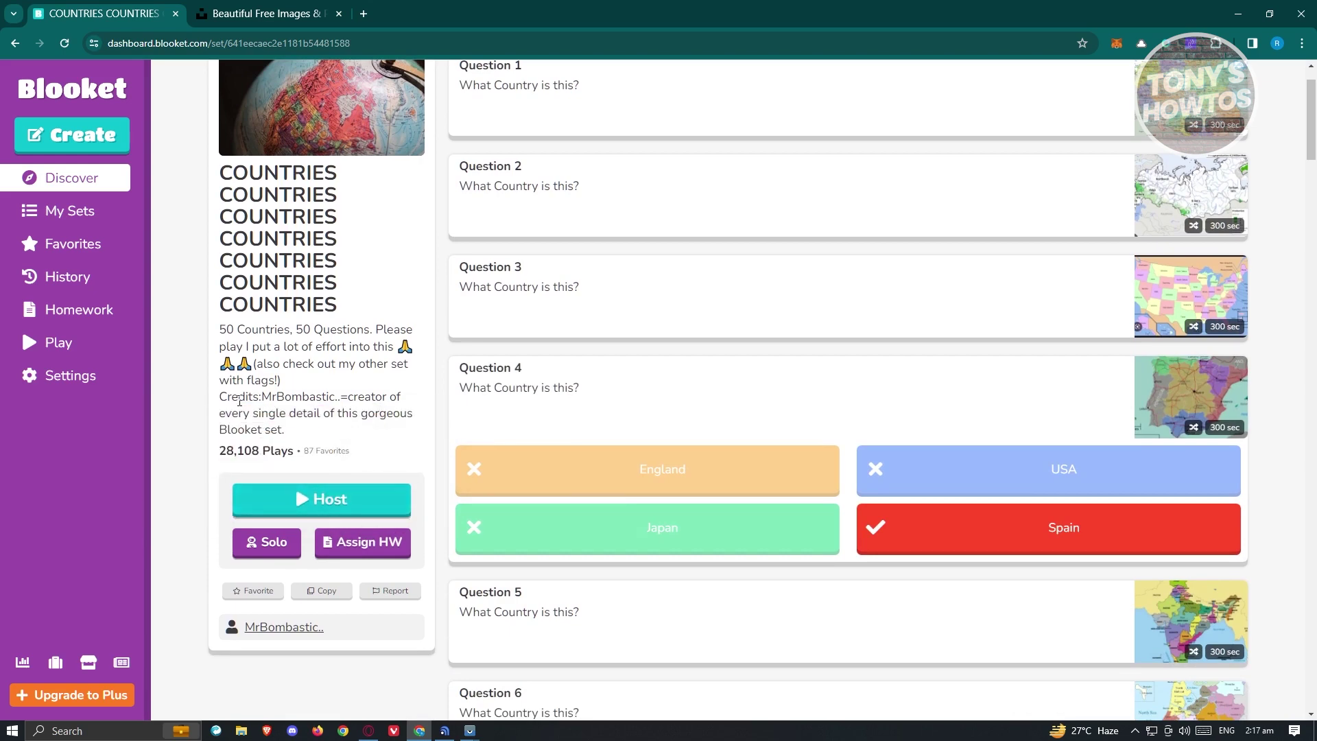
left_click(15, 44)
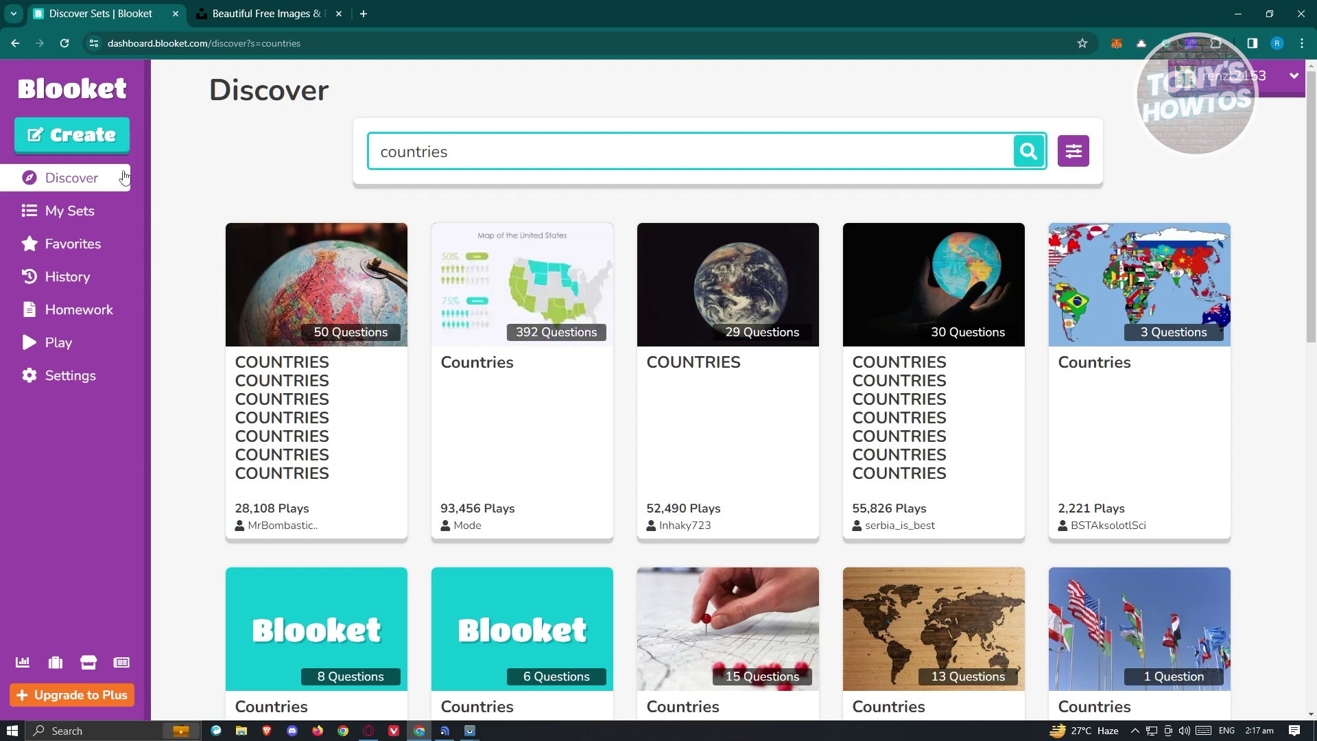
Start a new set with a potted-plants photo from an Unsplash 'plants' search as cover.
left_click(103, 146)
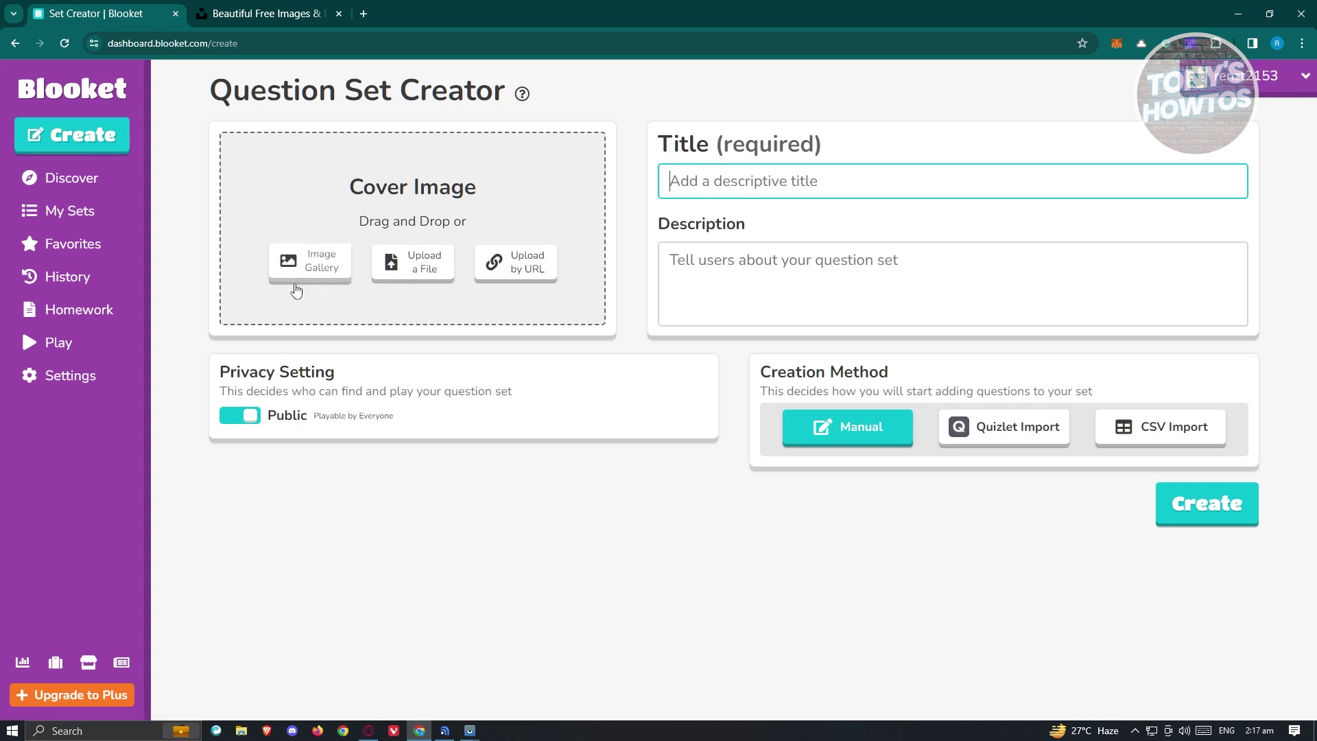
left_click(321, 267)
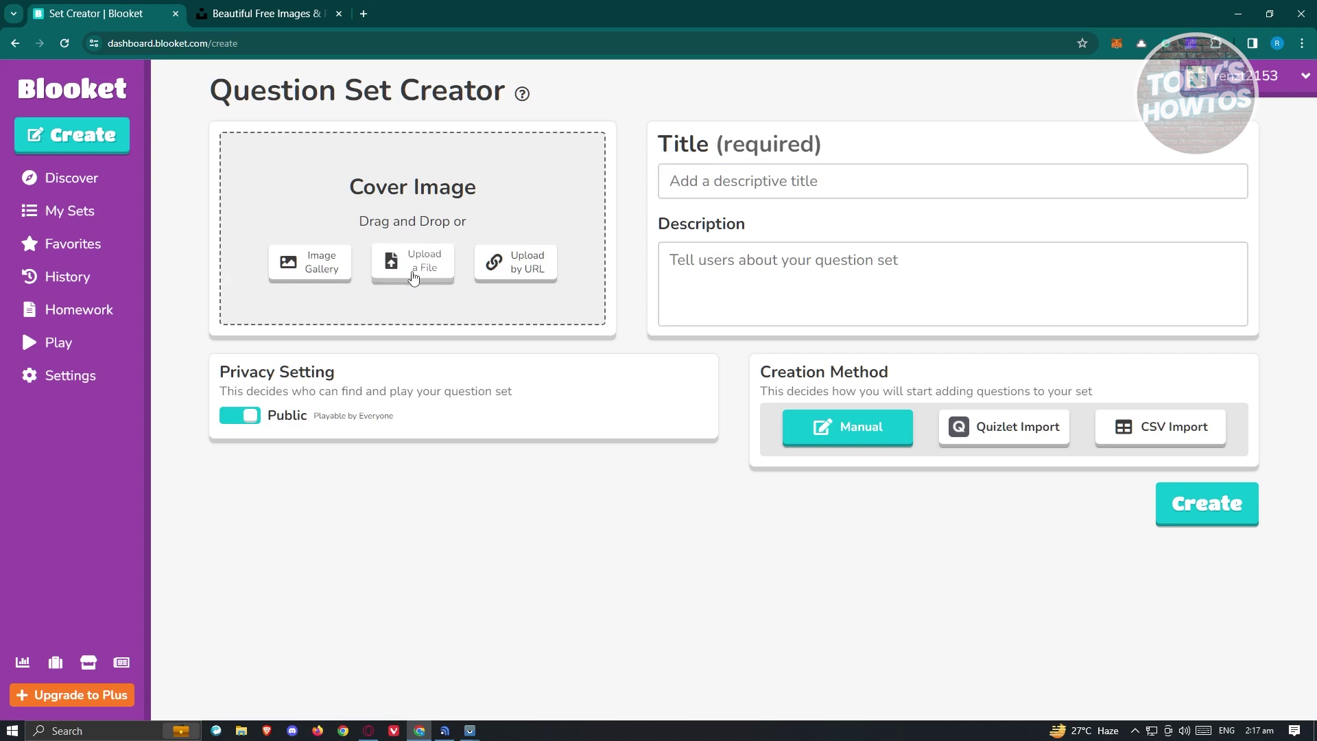
left_click(294, 274)
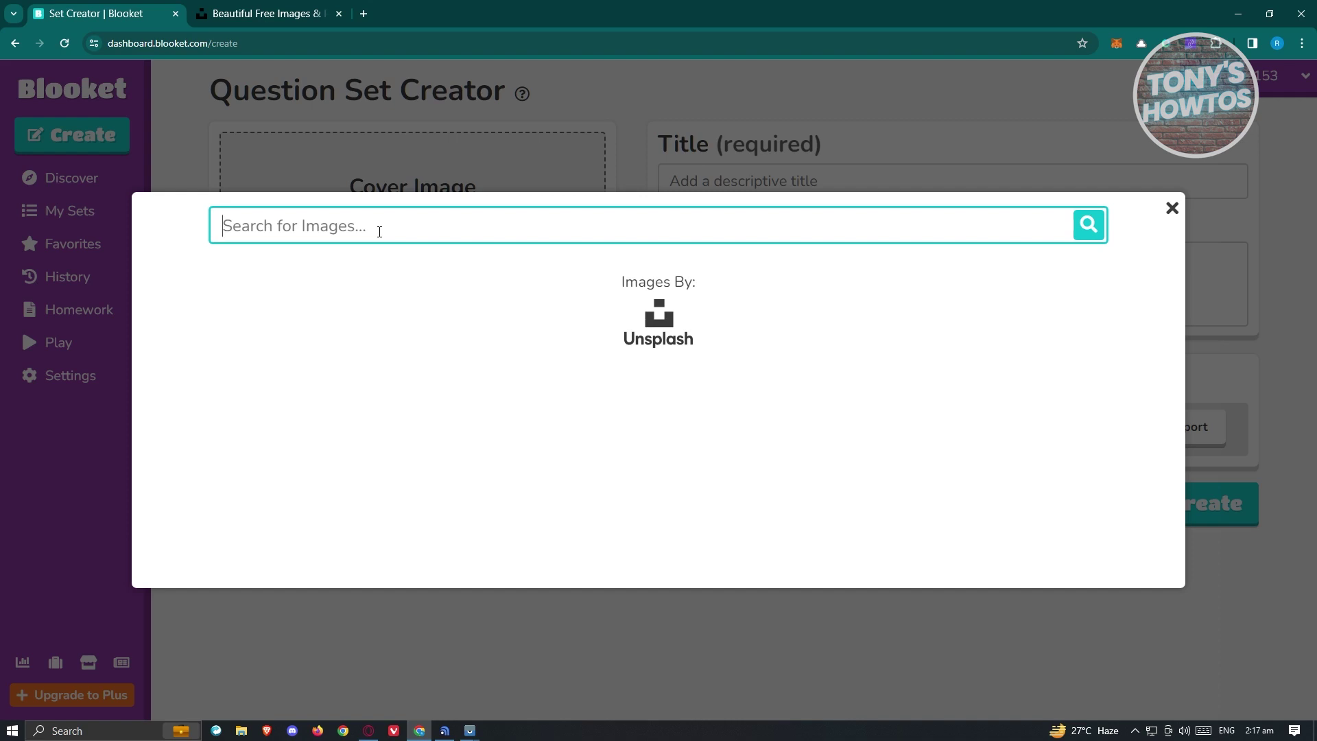
type("plants")
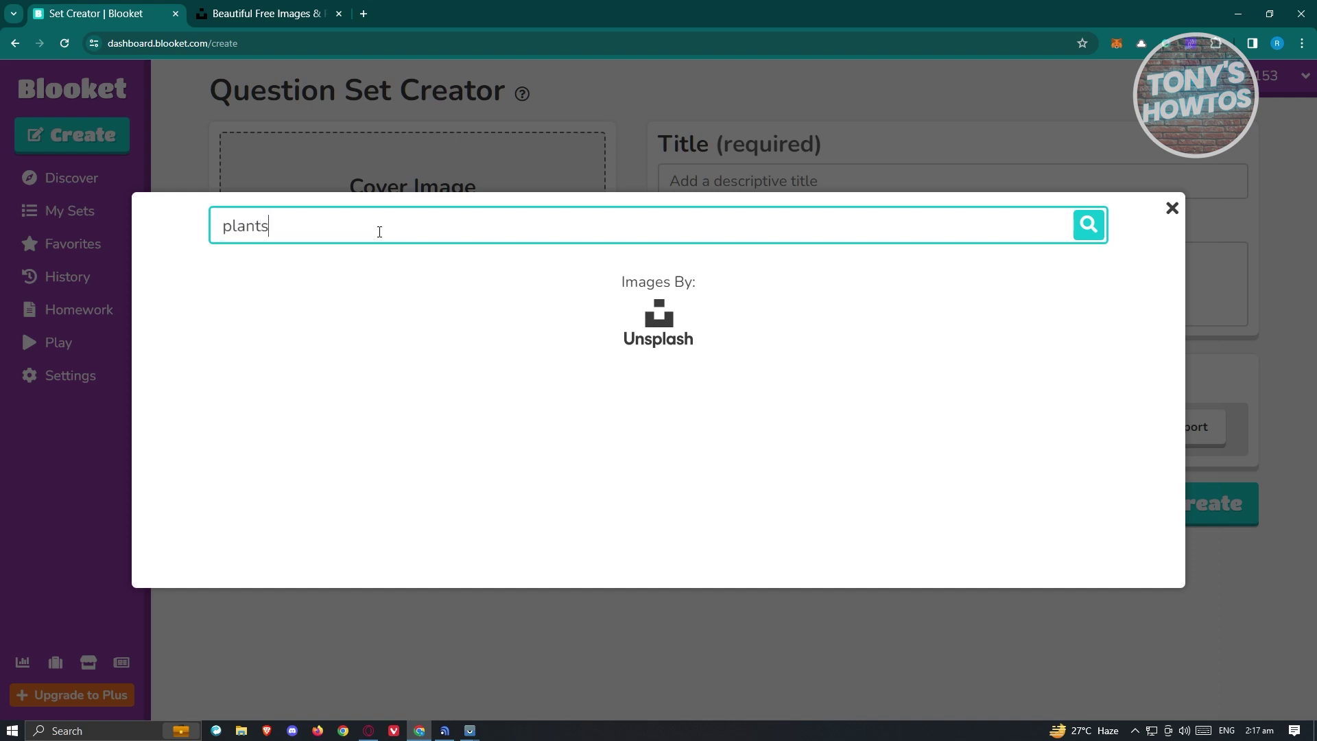
key("Return")
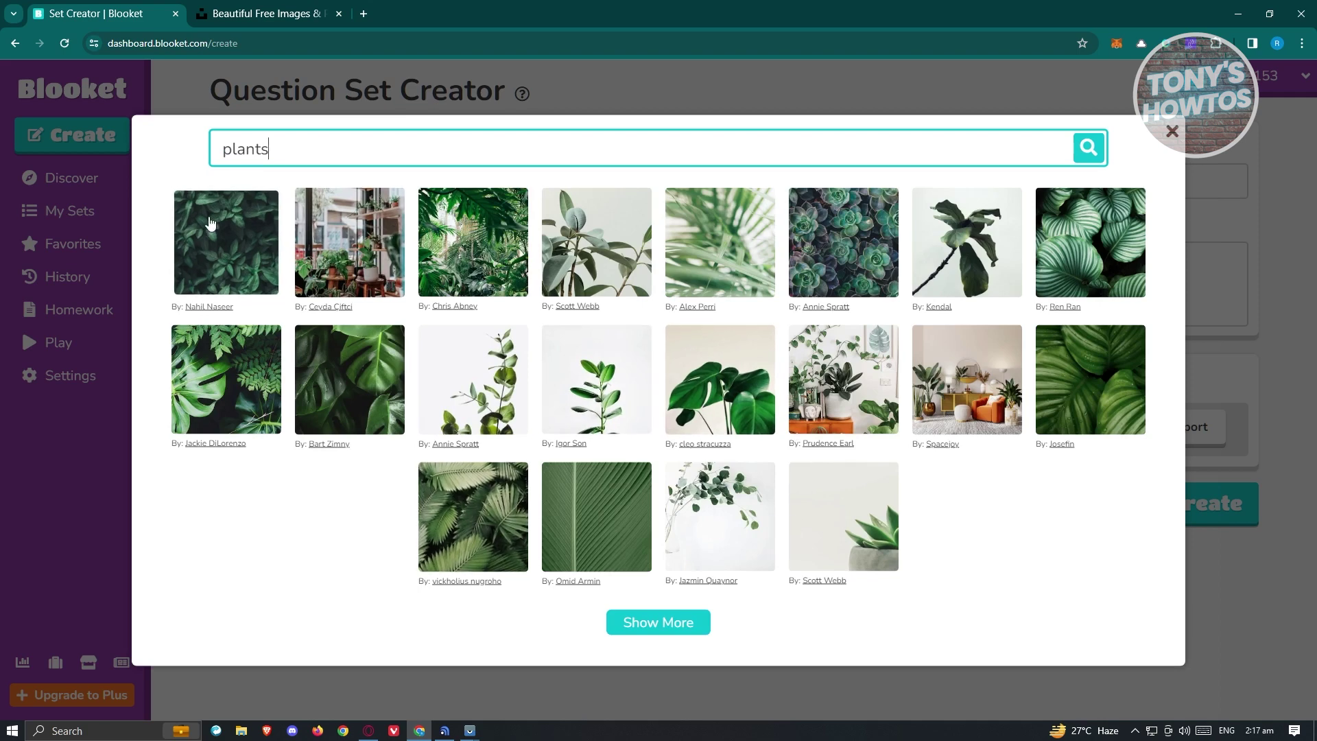
left_click(346, 220)
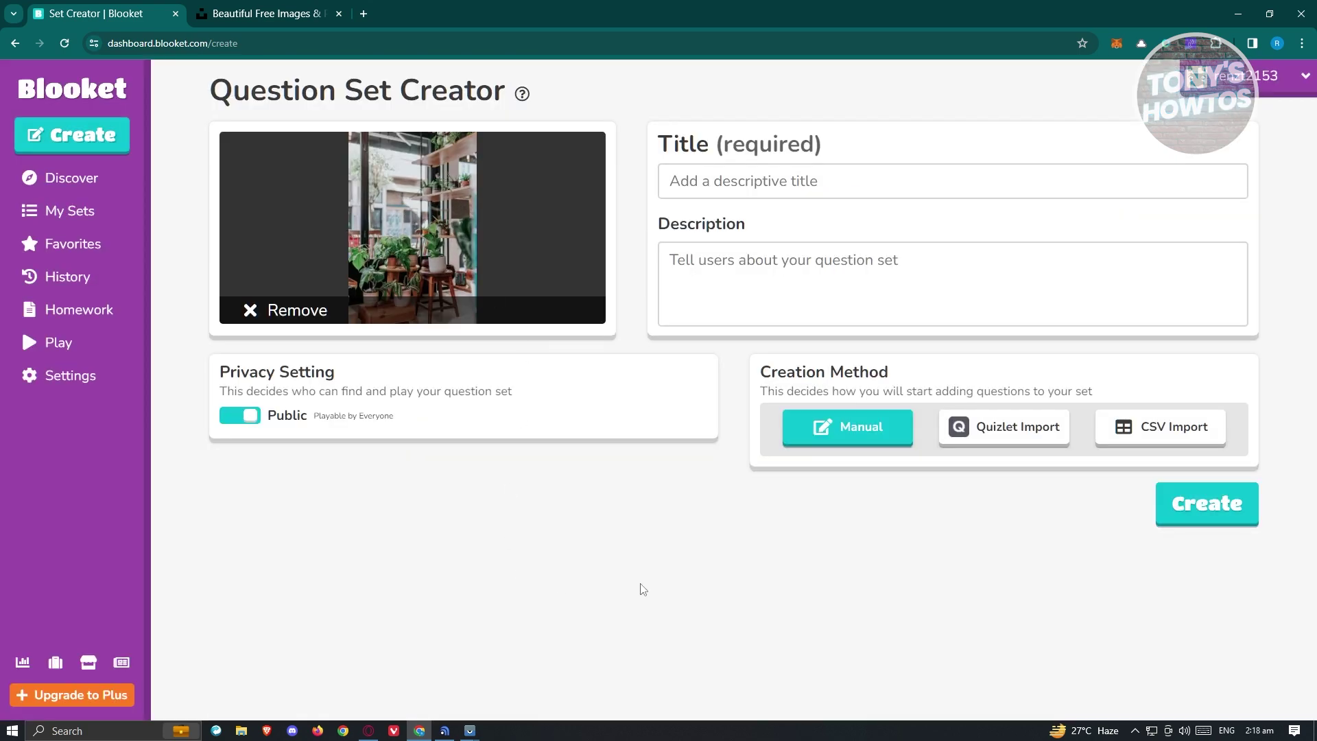
Create the private set 'Types of Plants', described as 'this is a game about plants'.
left_click(860, 186)
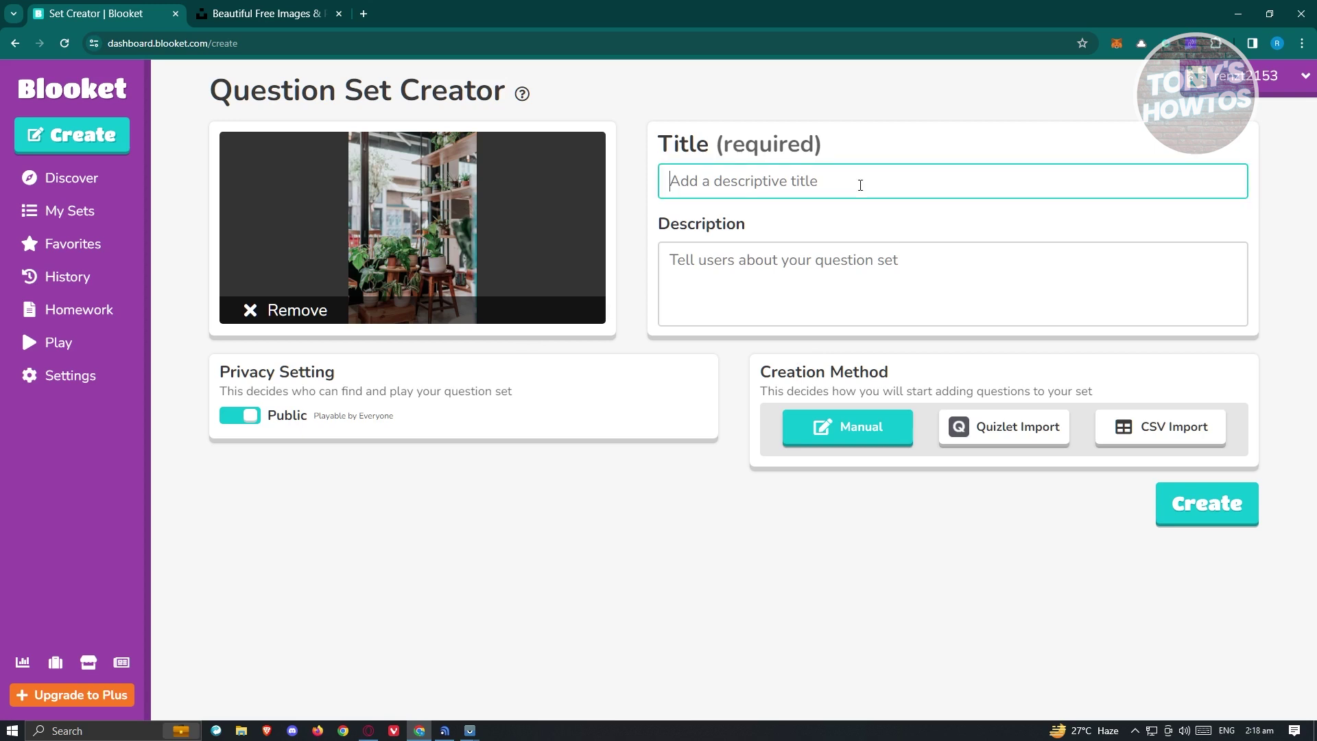
type("Types")
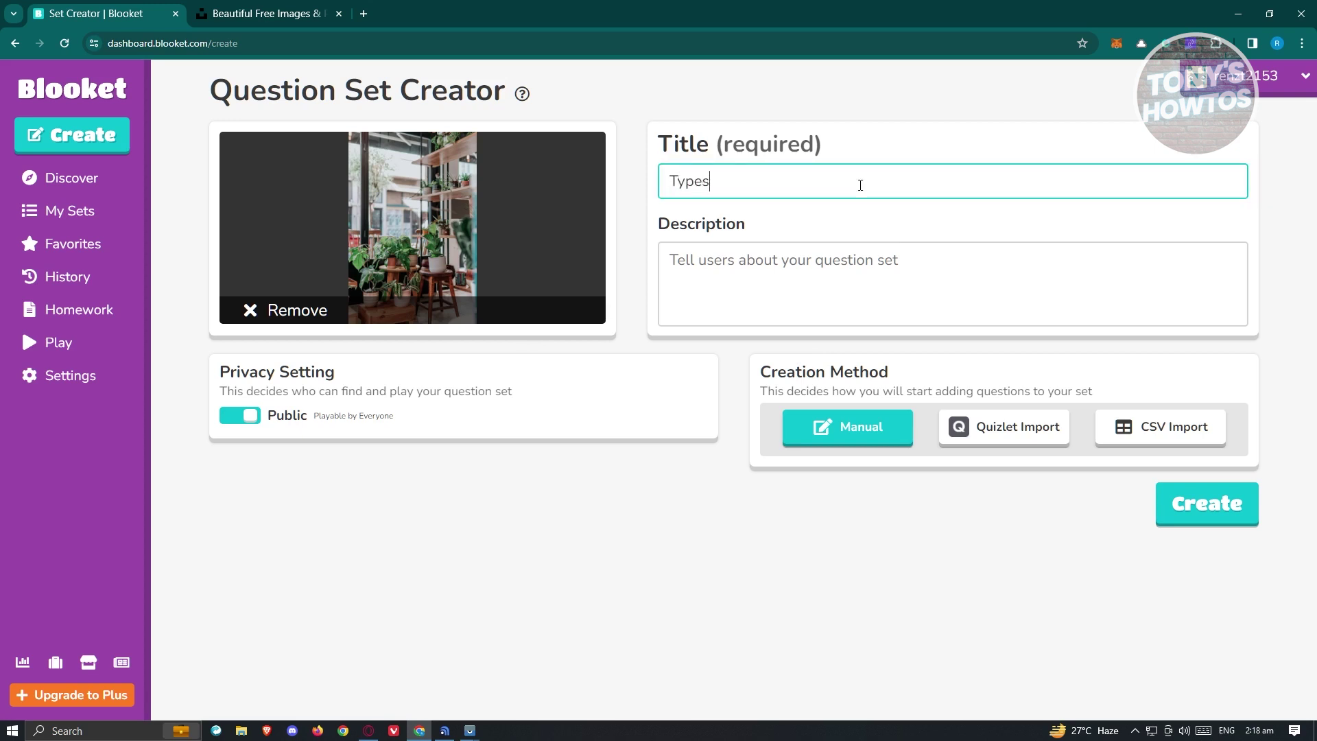
type(" of Plants")
left_click(837, 276)
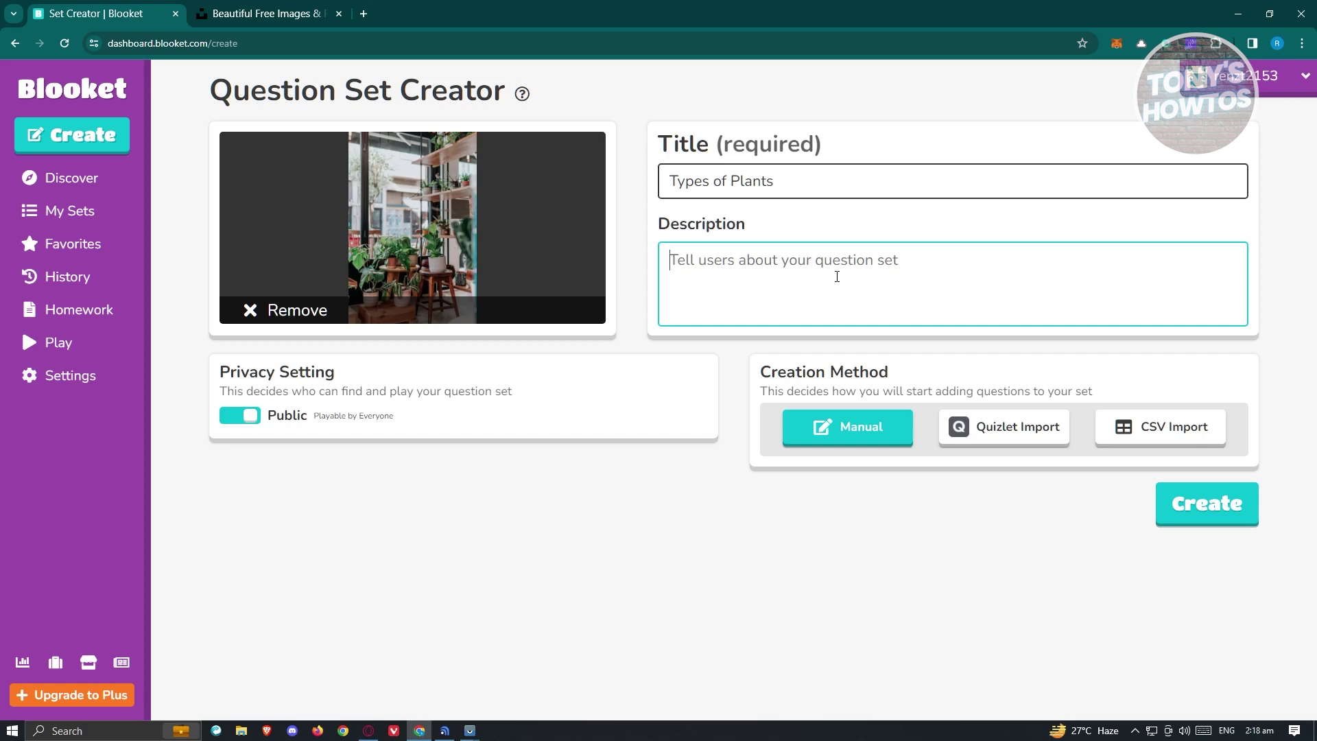
type("this is a game about plants")
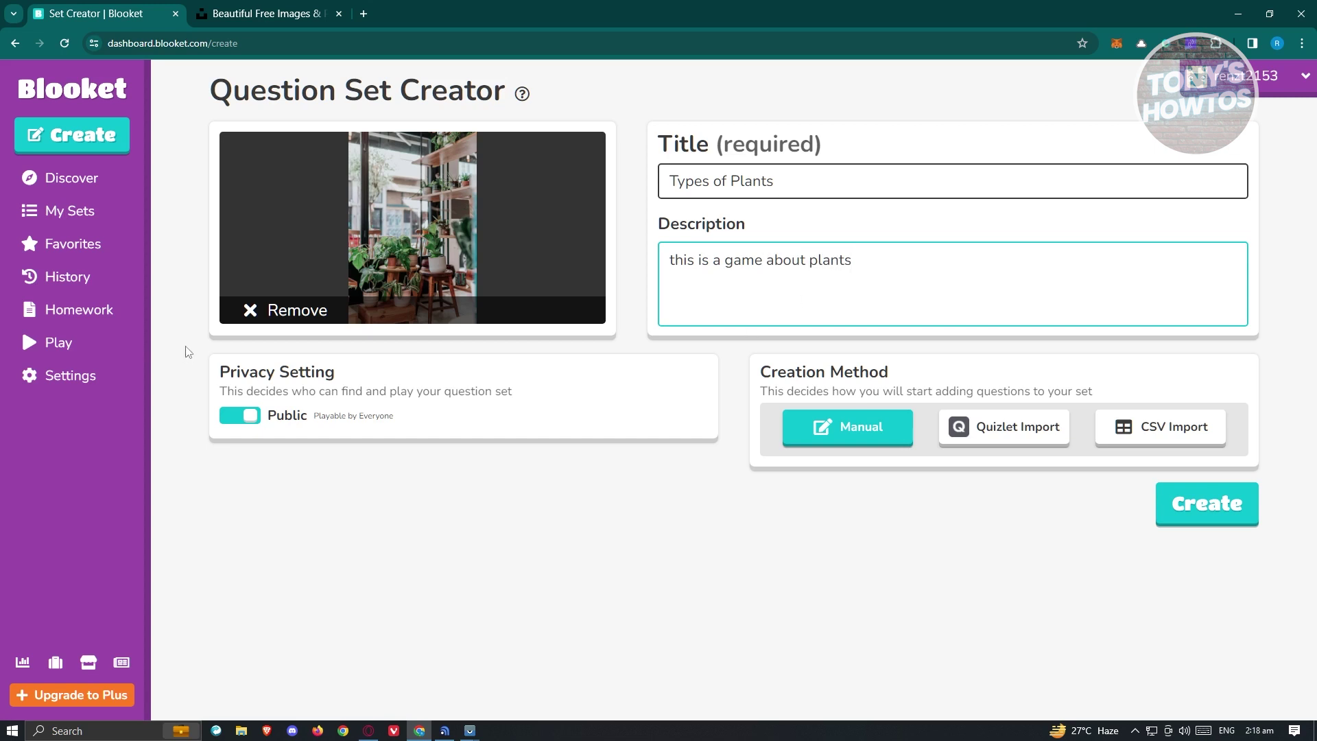
left_click(251, 417)
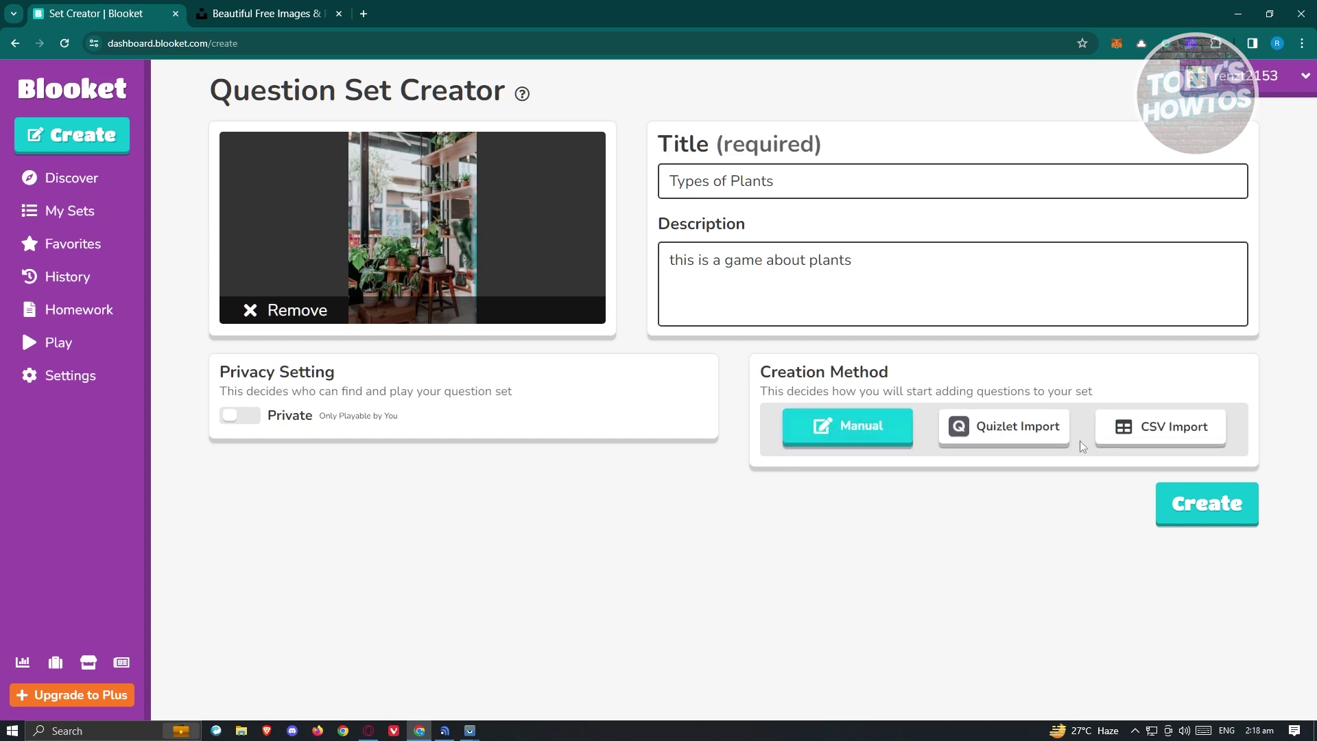
left_click(1197, 504)
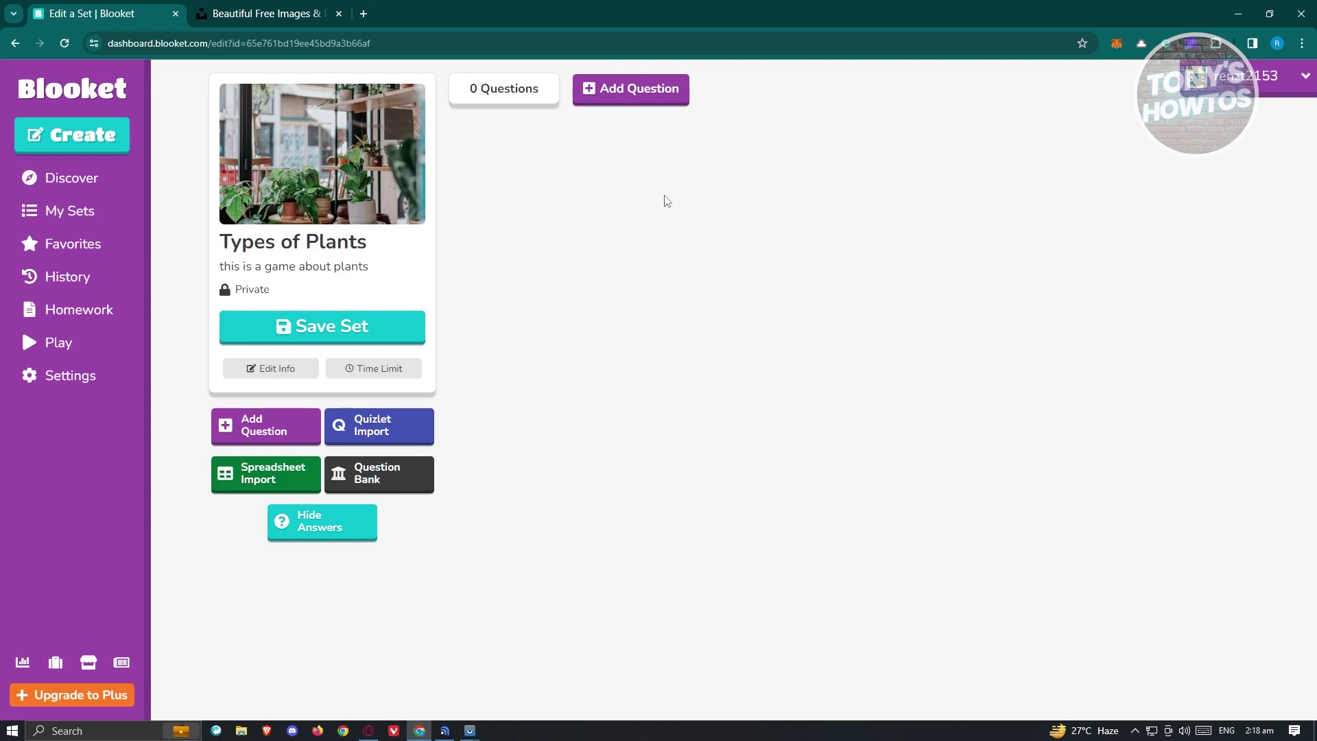
Add a new question reading 'What is a plant with a white flower?'.
left_click(631, 96)
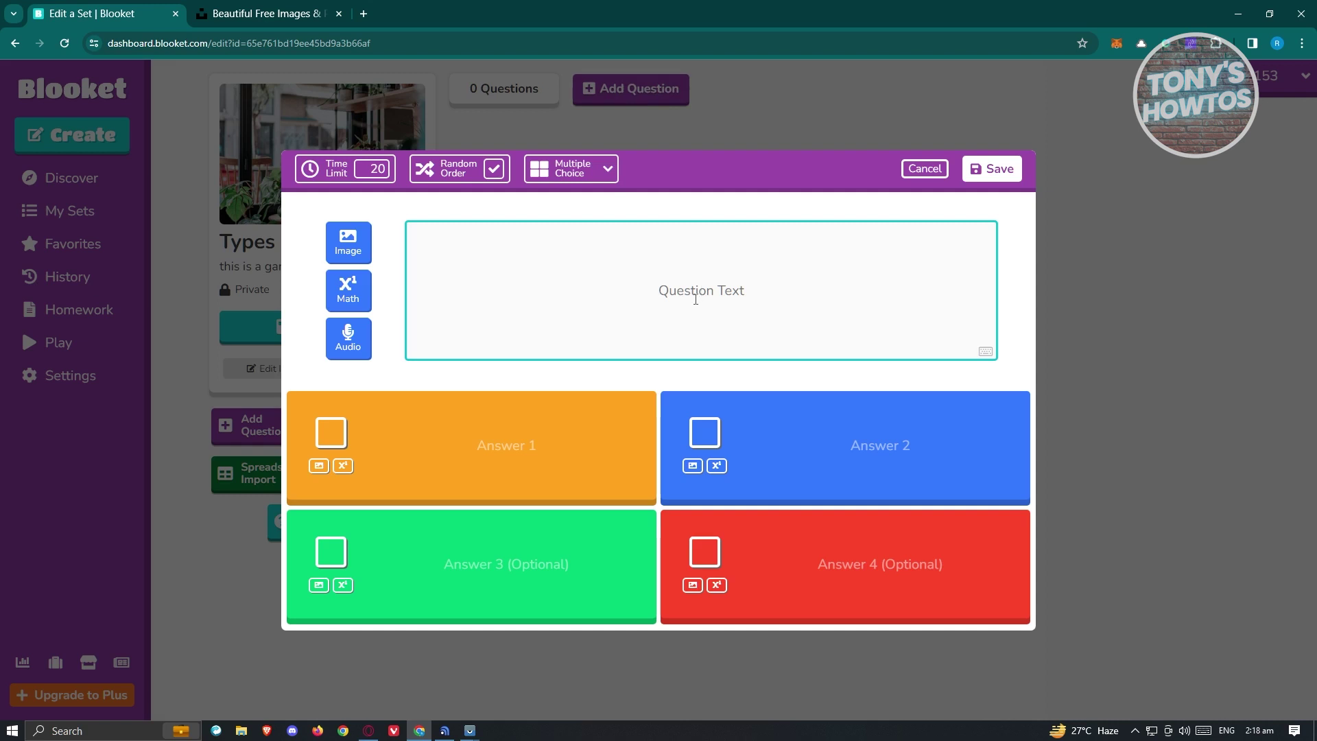
type("What is a plant wit")
key("BackSpace")
key("BackSpace")
type("ith a ")
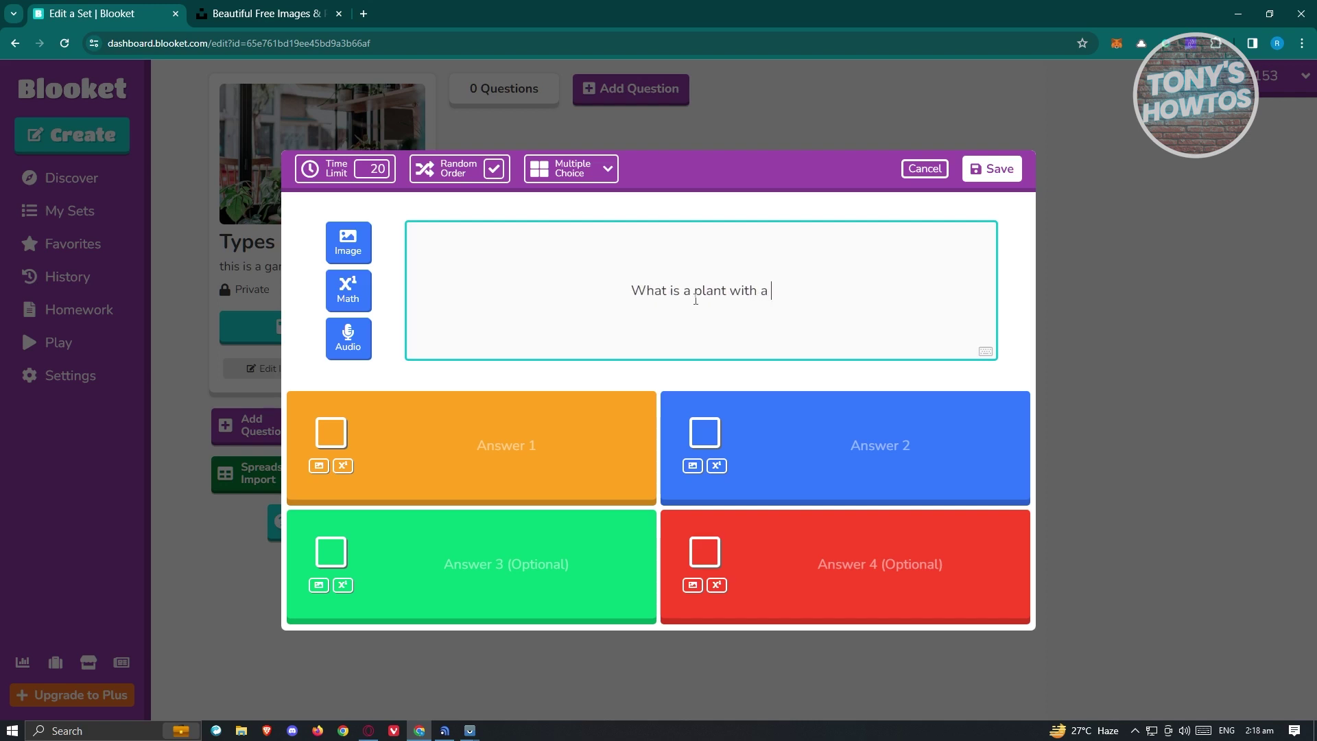
type("white ")
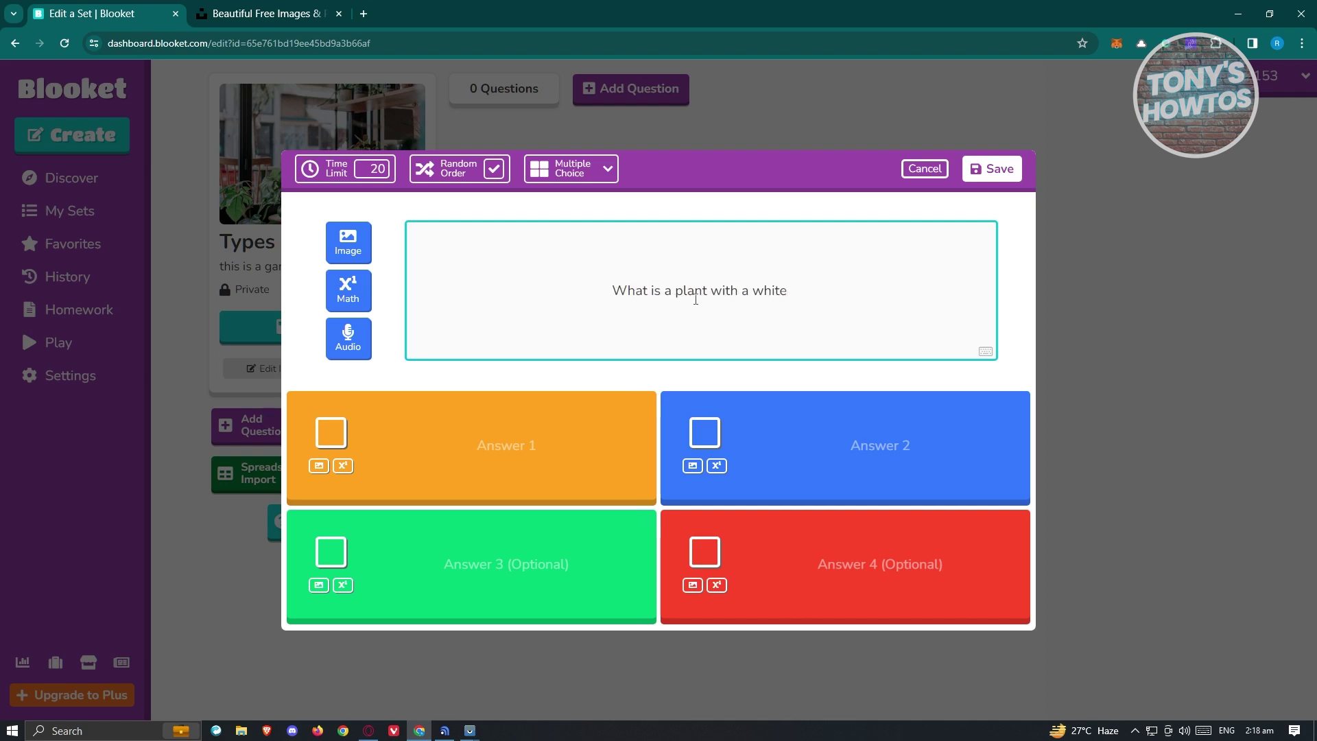
type("flower")
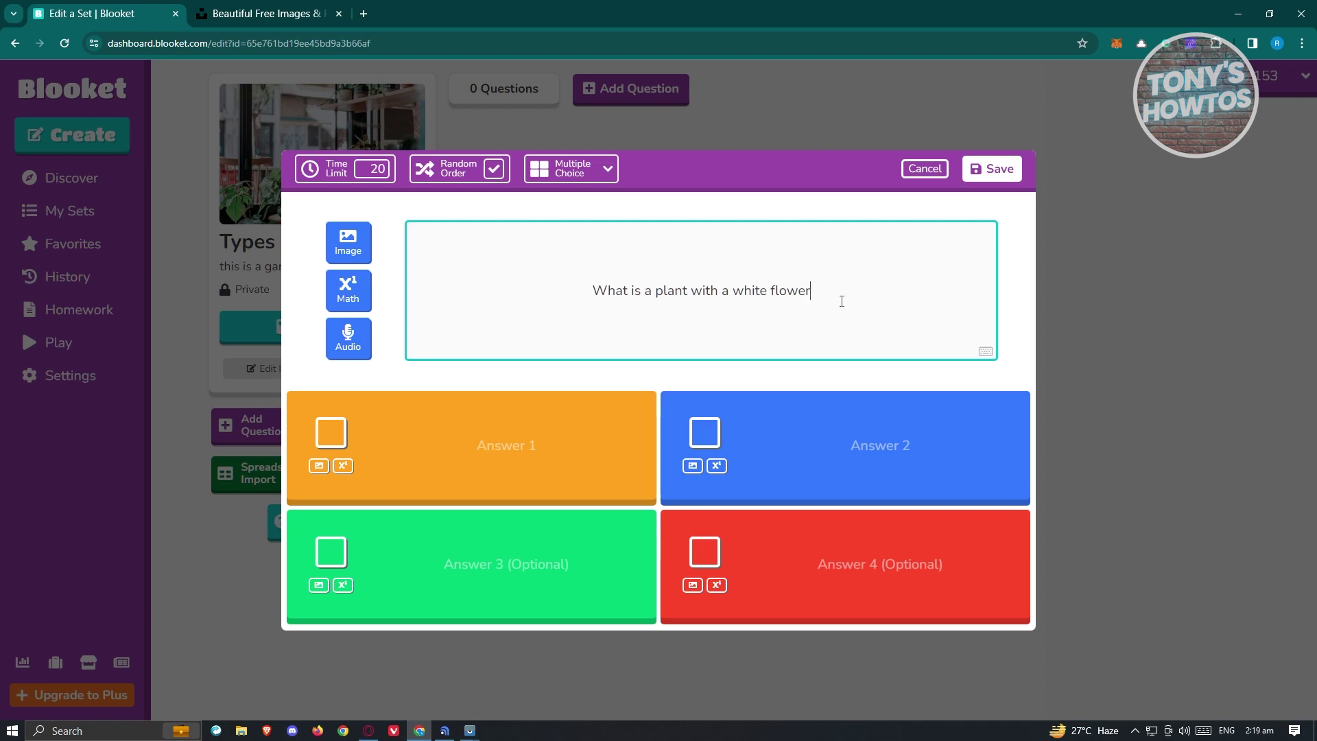
type("?")
Attach the first photo from an Unsplash 'white flower' search to the question.
left_click(347, 241)
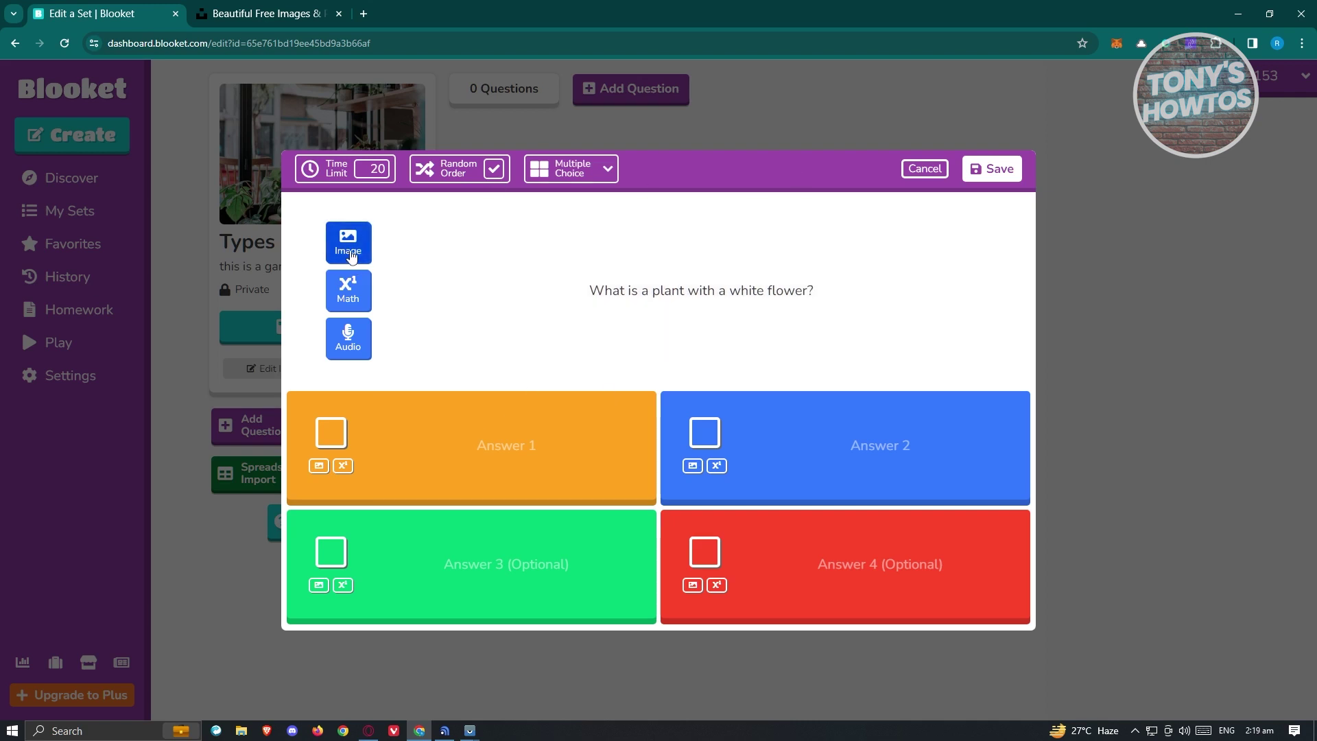
left_click(590, 381)
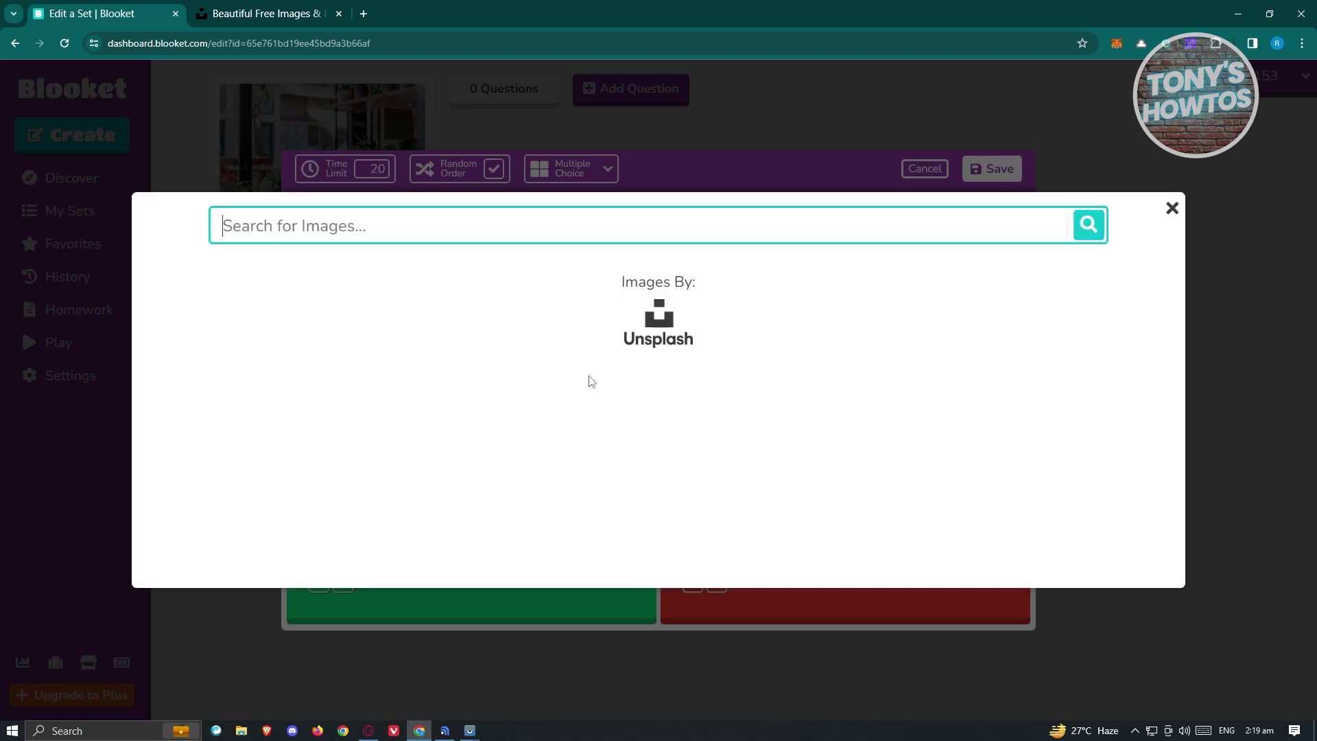
type("whi")
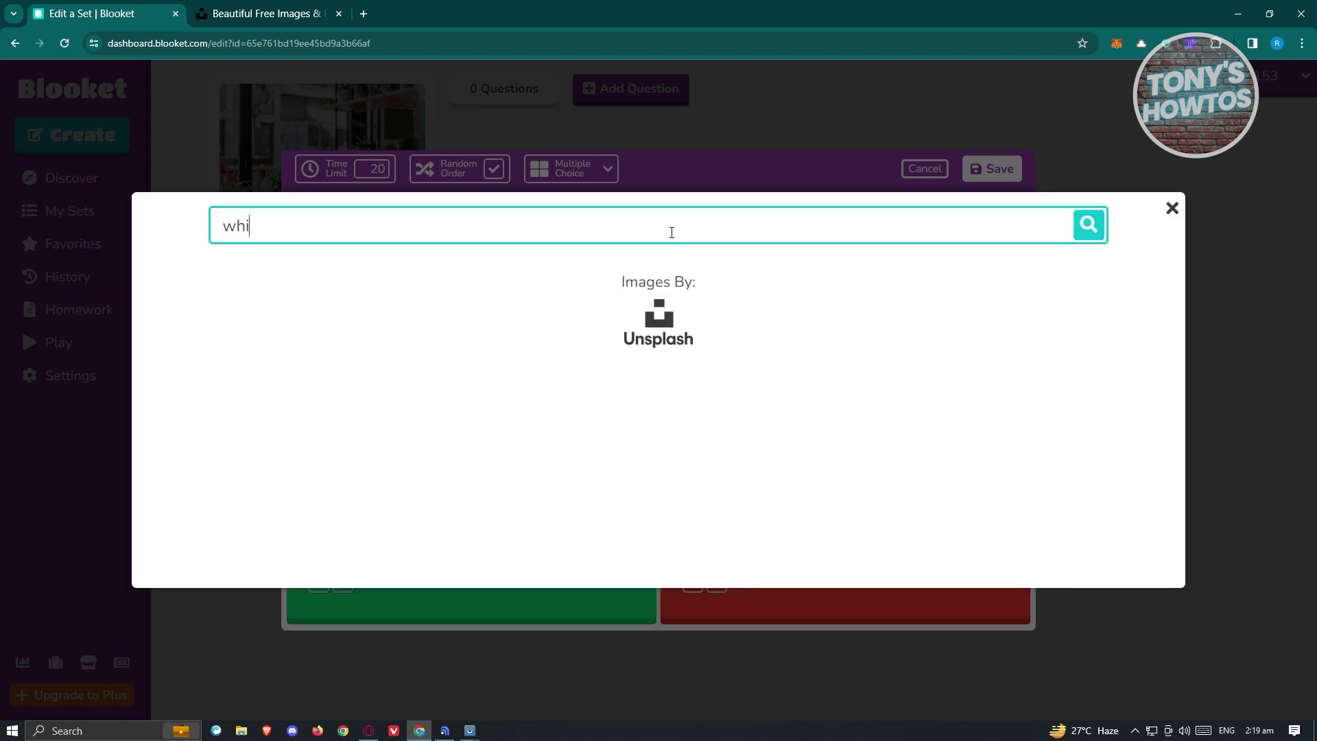
type("te flower")
key("Return")
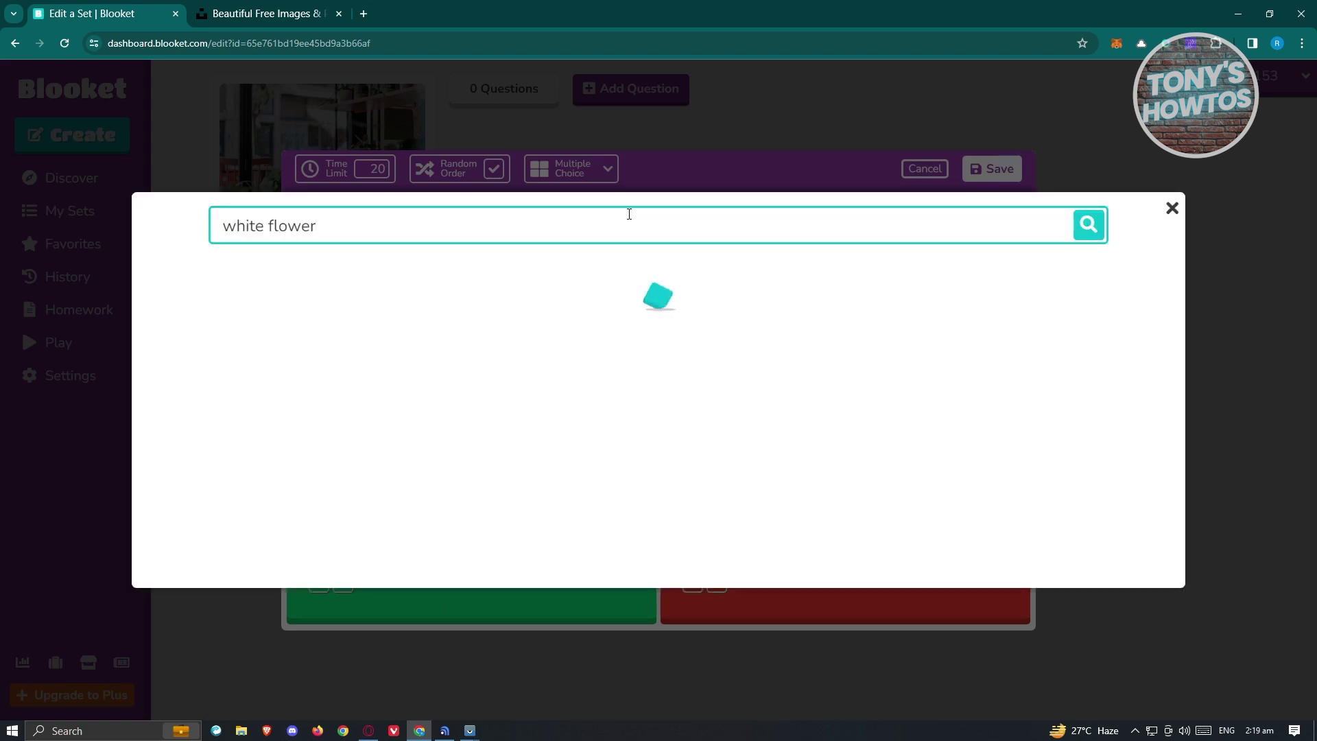
left_click(220, 249)
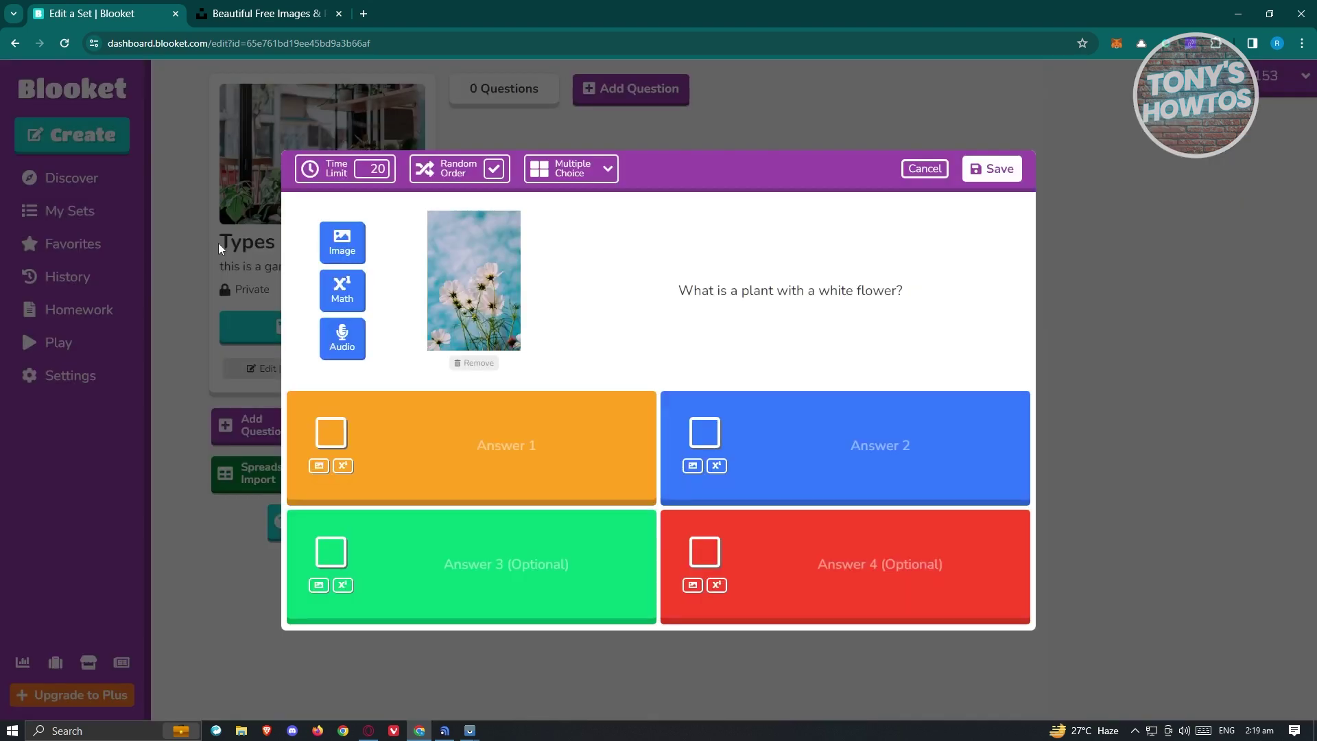
left_click(439, 434)
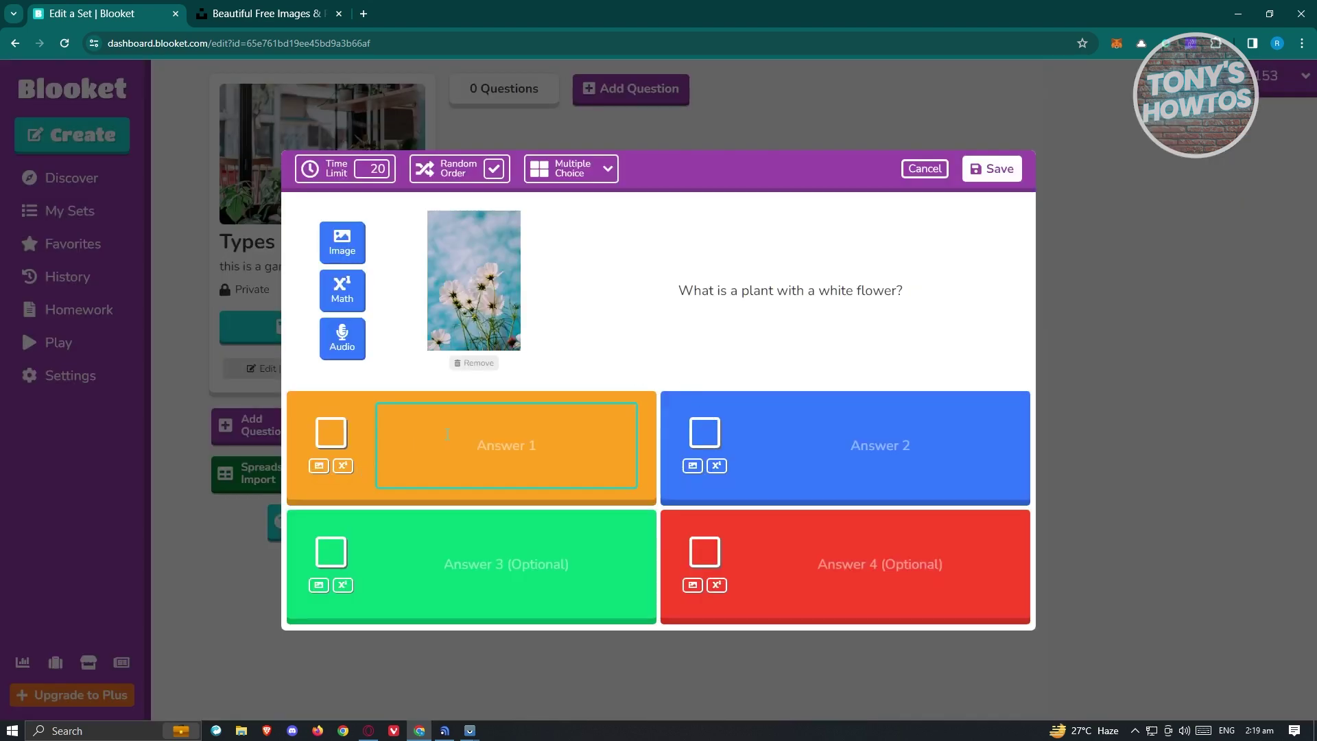
Fill in the answers 'its flower' and 'its not a flower'.
left_click(495, 449)
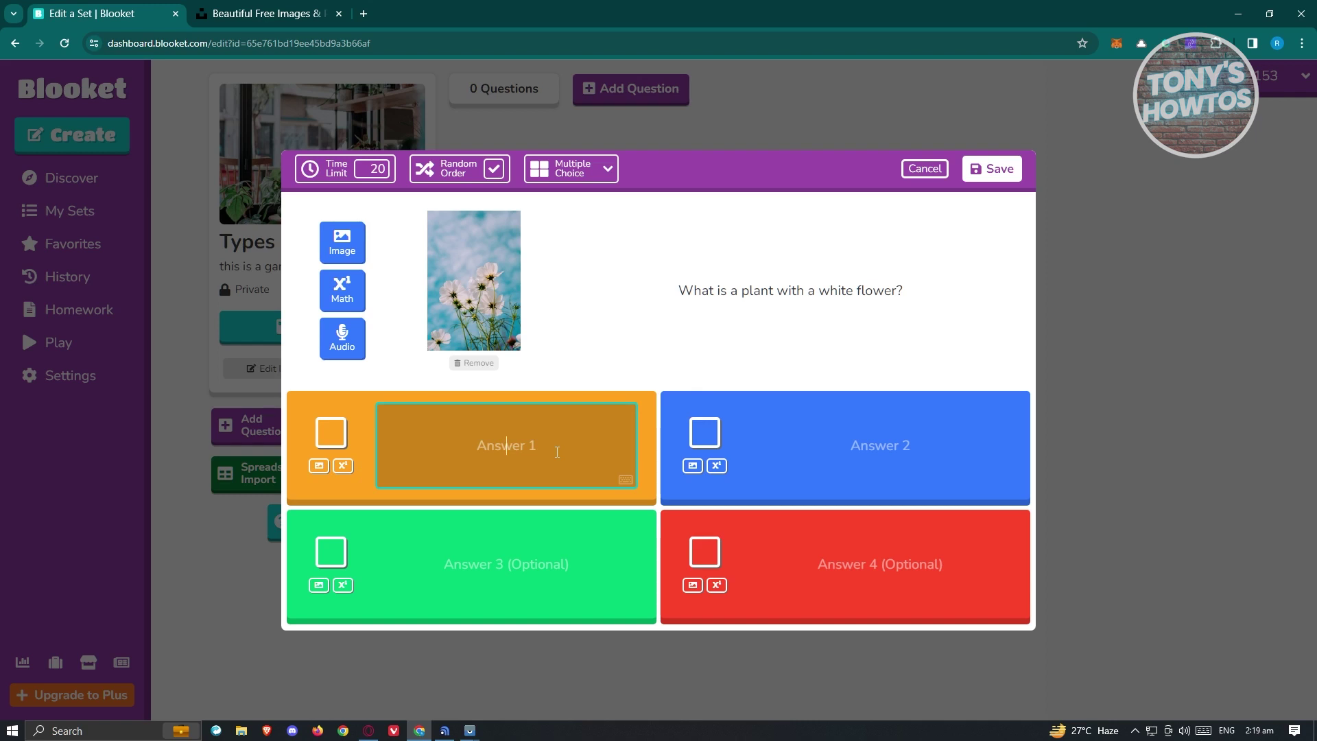
type("its flower")
left_click(853, 440)
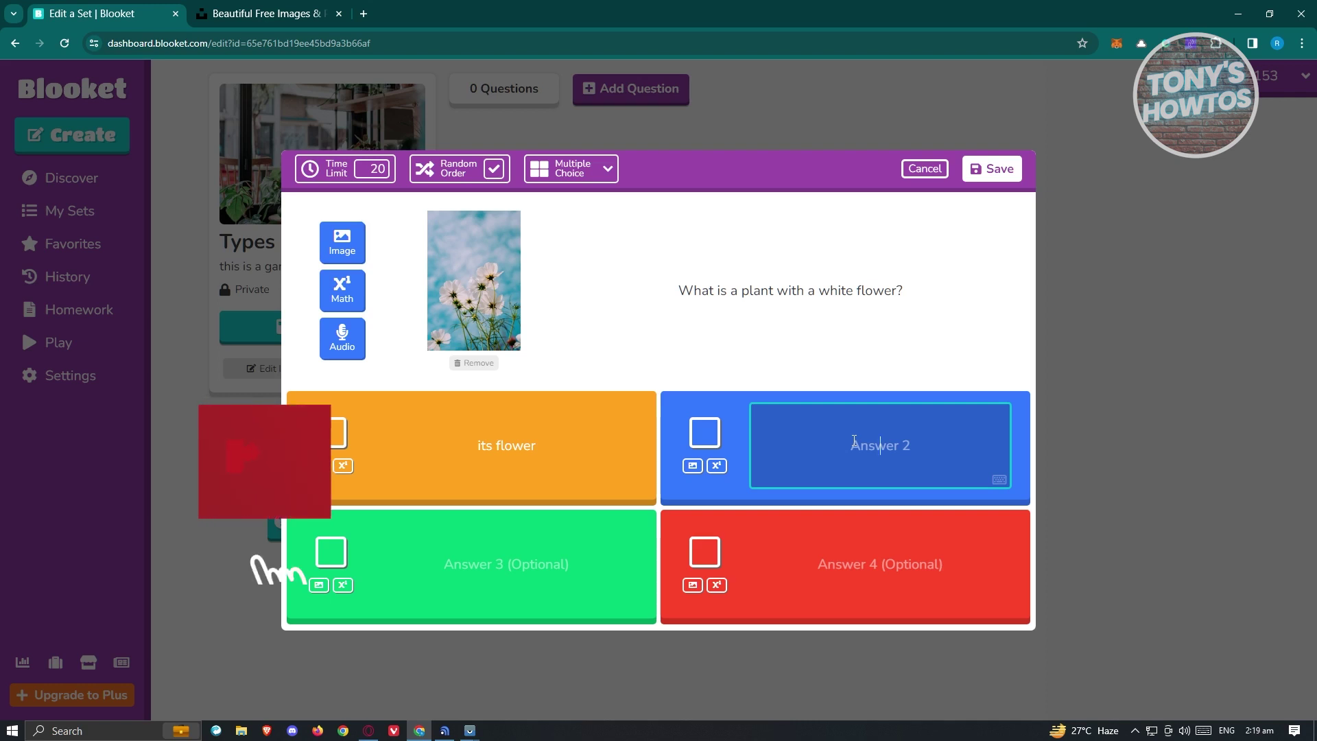
type("its not a flower")
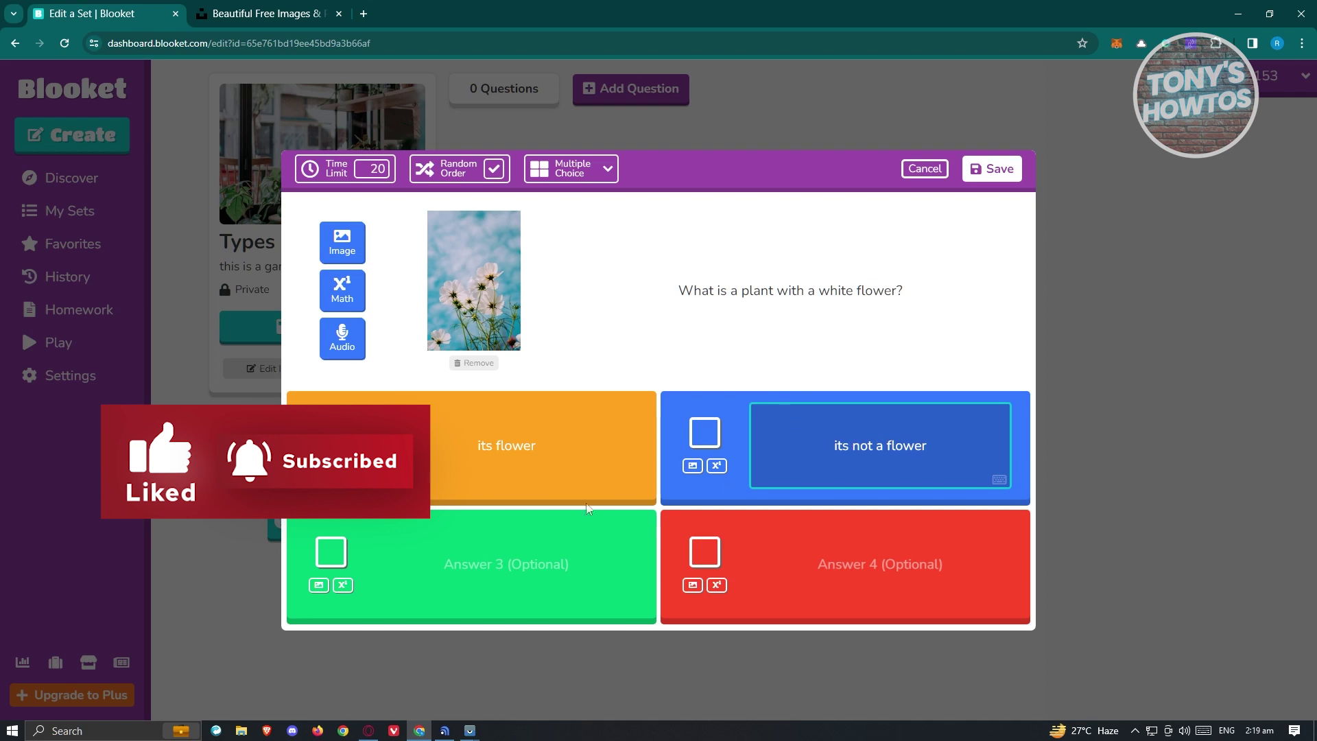
Mark 'its flower' as the correct answer.
left_click(330, 433)
left_click(330, 439)
left_click(704, 432)
left_click(704, 432)
left_click(333, 439)
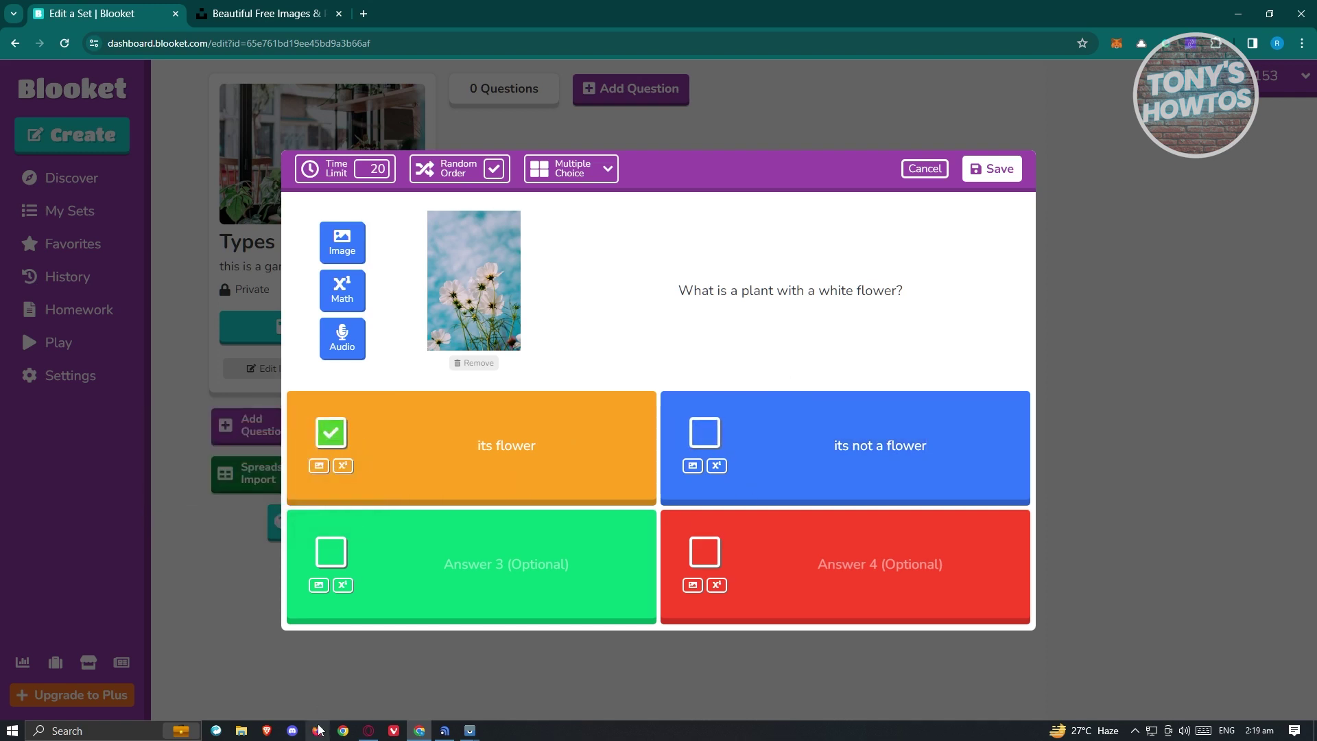
left_click(390, 478)
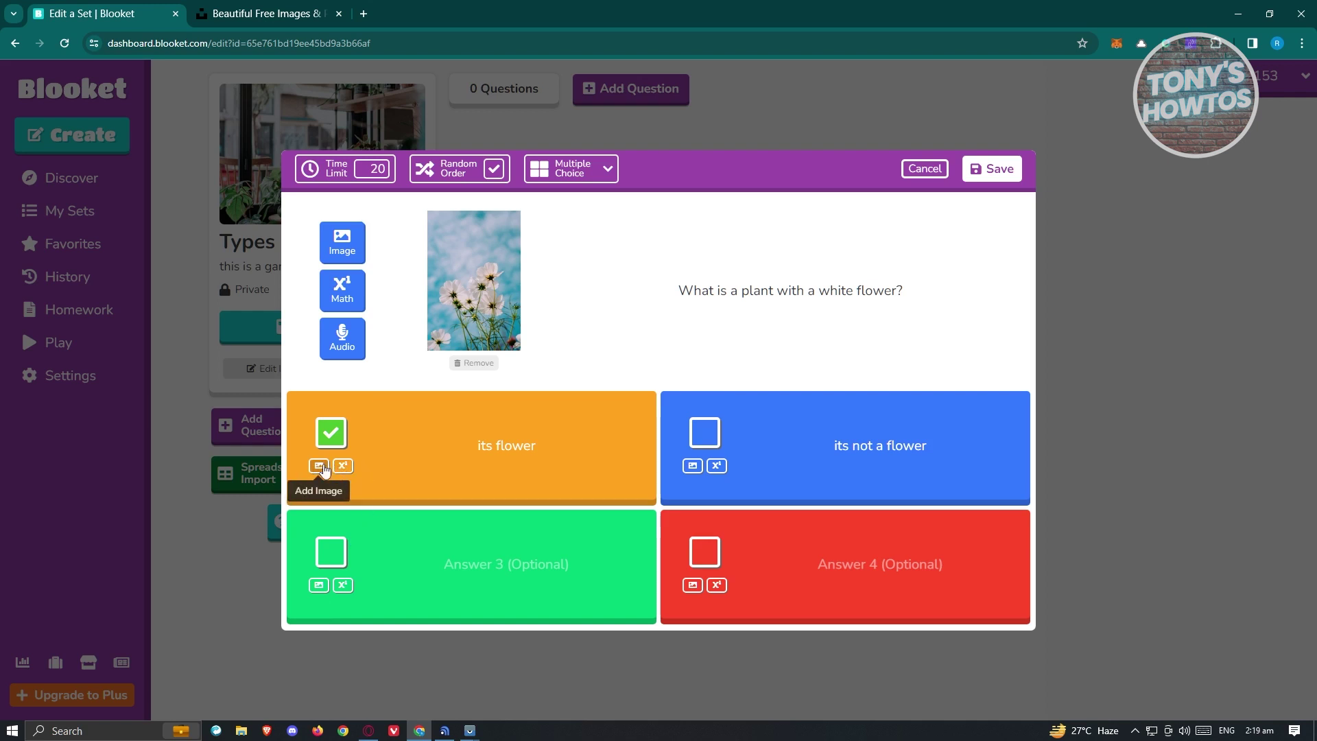
left_click(319, 466)
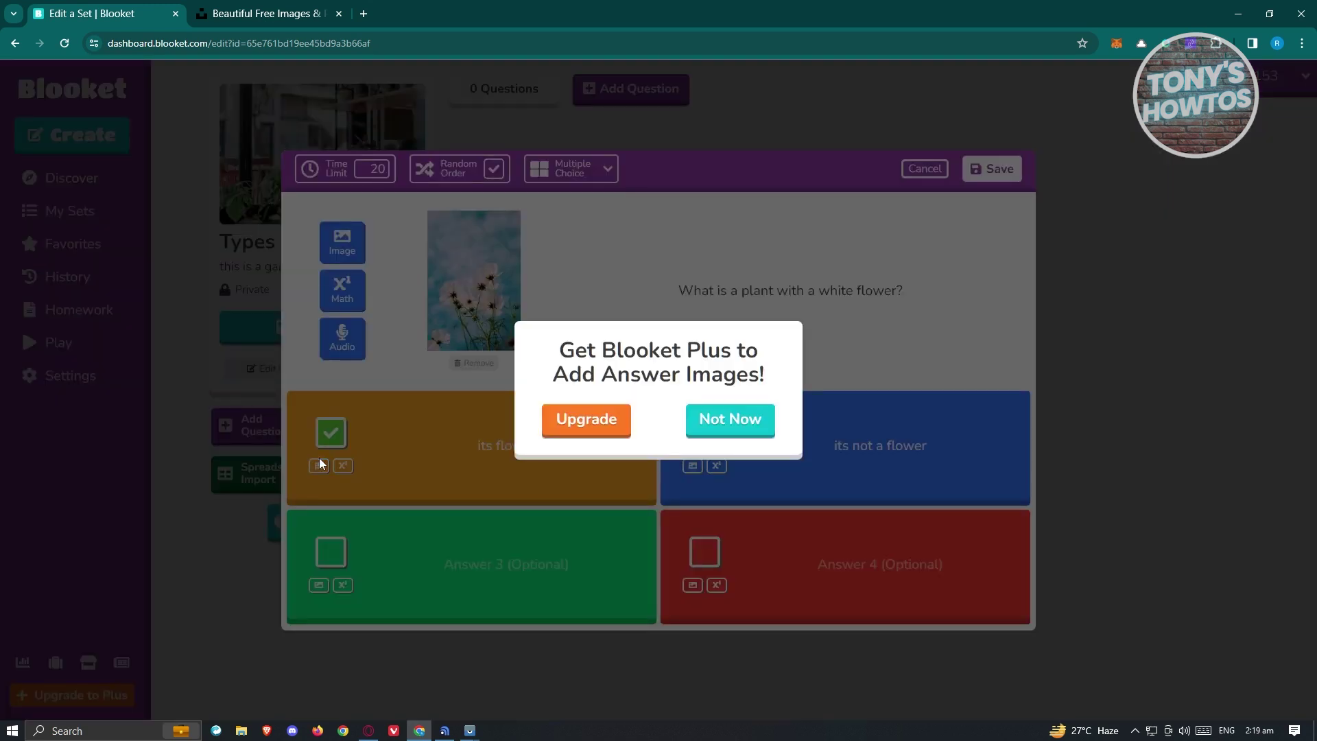
left_click(746, 428)
left_click(352, 468)
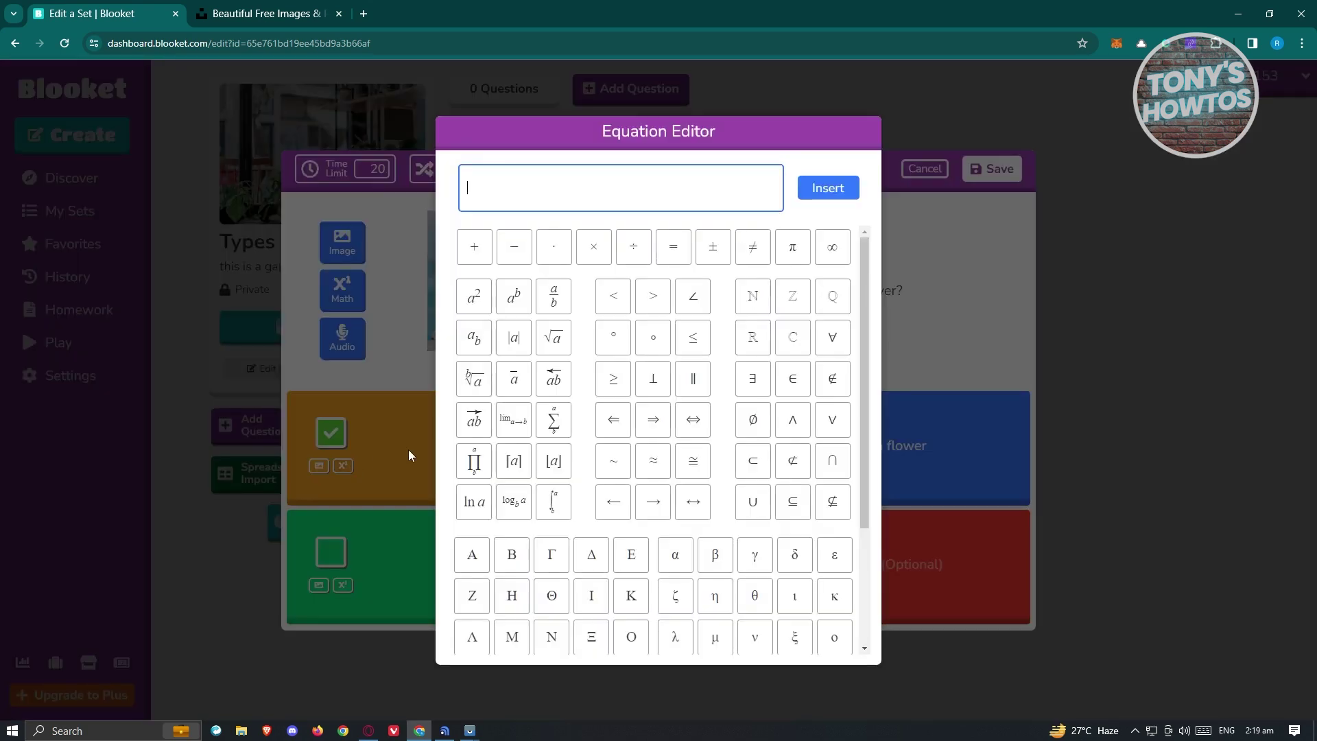
left_click(553, 337)
left_click(513, 461)
left_click(513, 336)
left_click(474, 337)
left_click(630, 596)
left_click(512, 595)
left_click(653, 419)
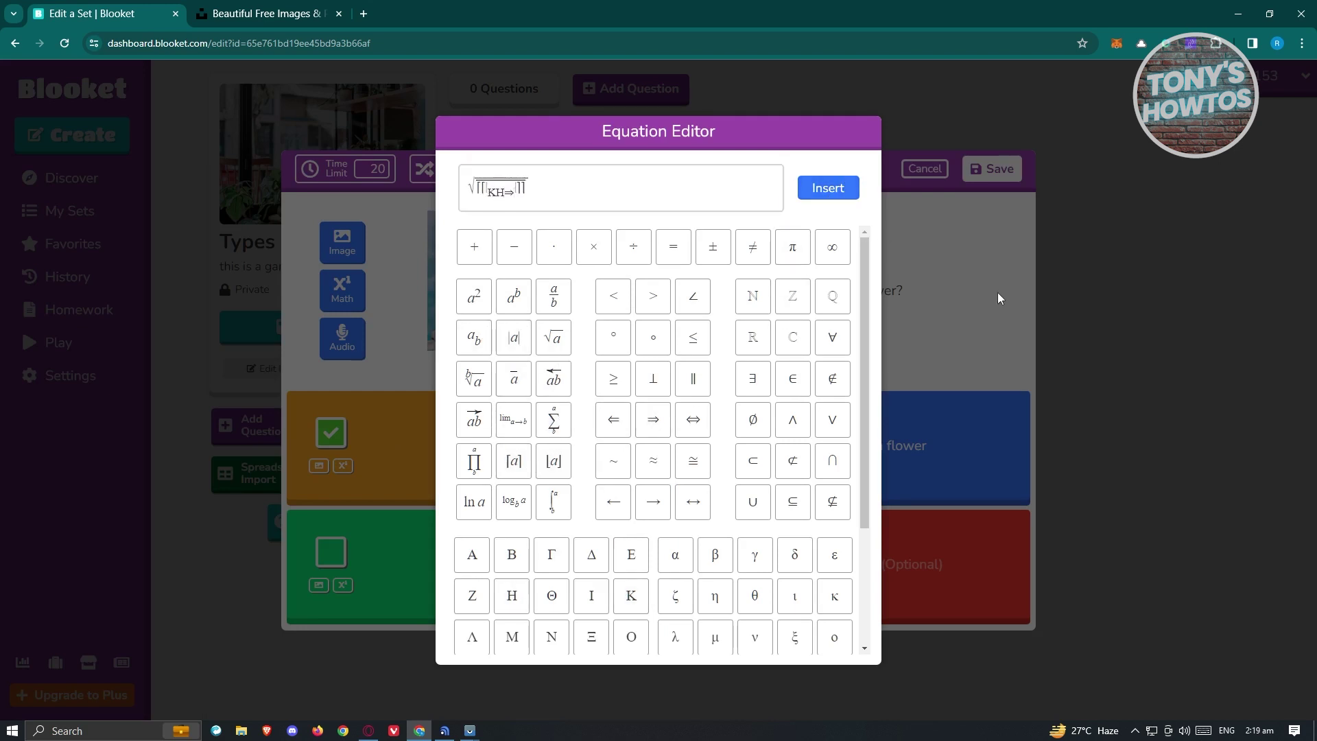
left_click(997, 292)
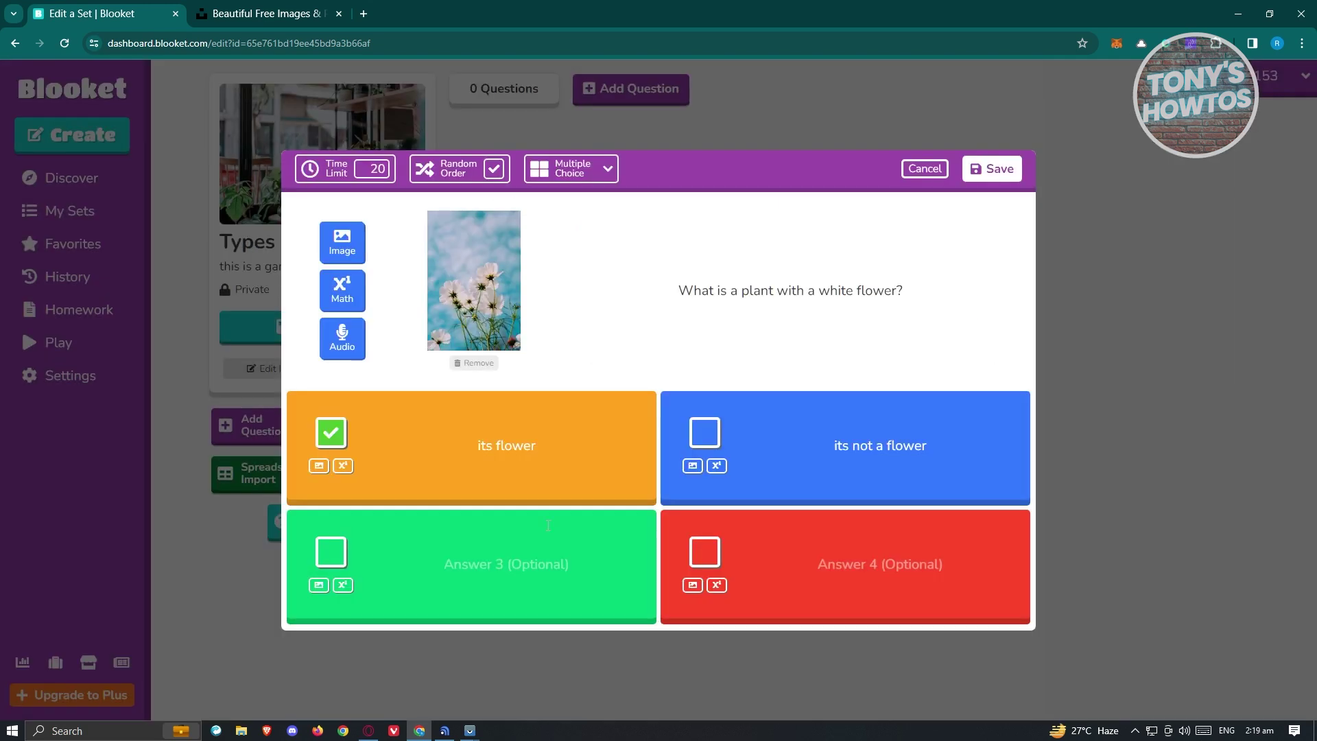
left_click(345, 291)
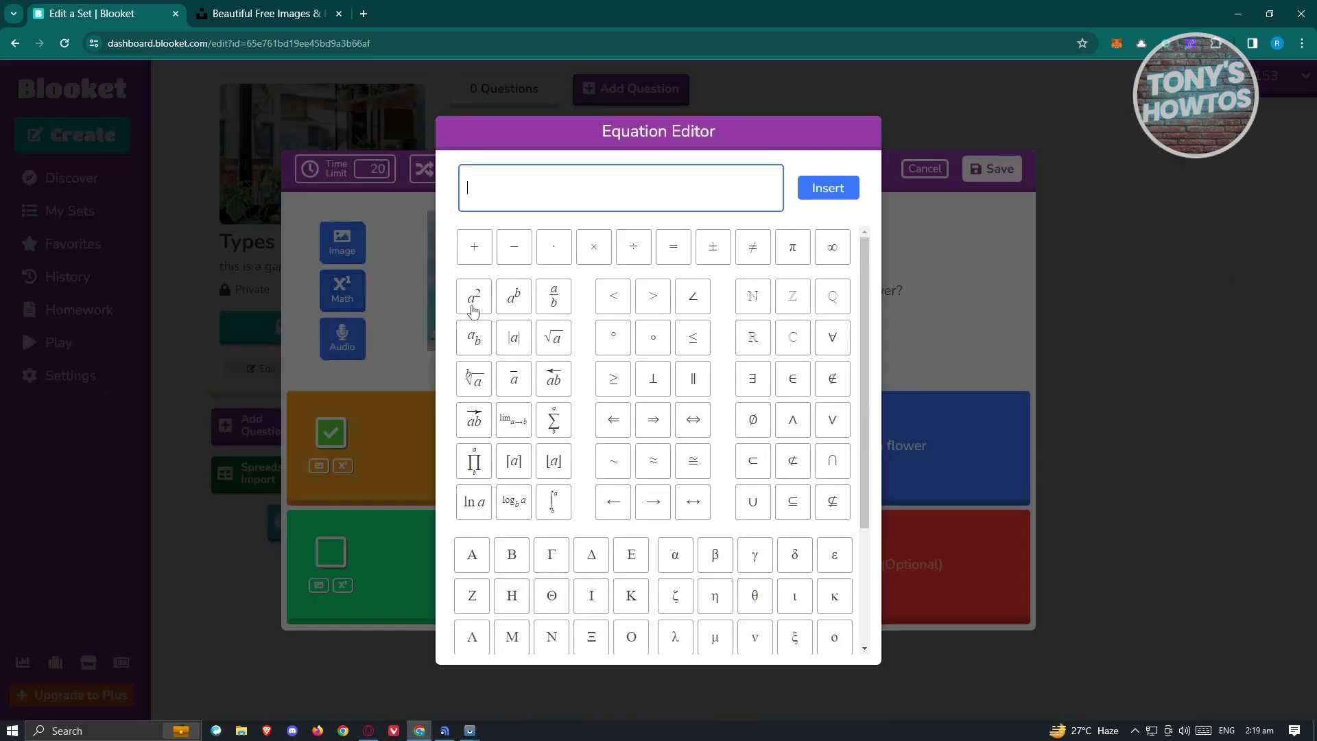
left_click(883, 226)
left_click(343, 344)
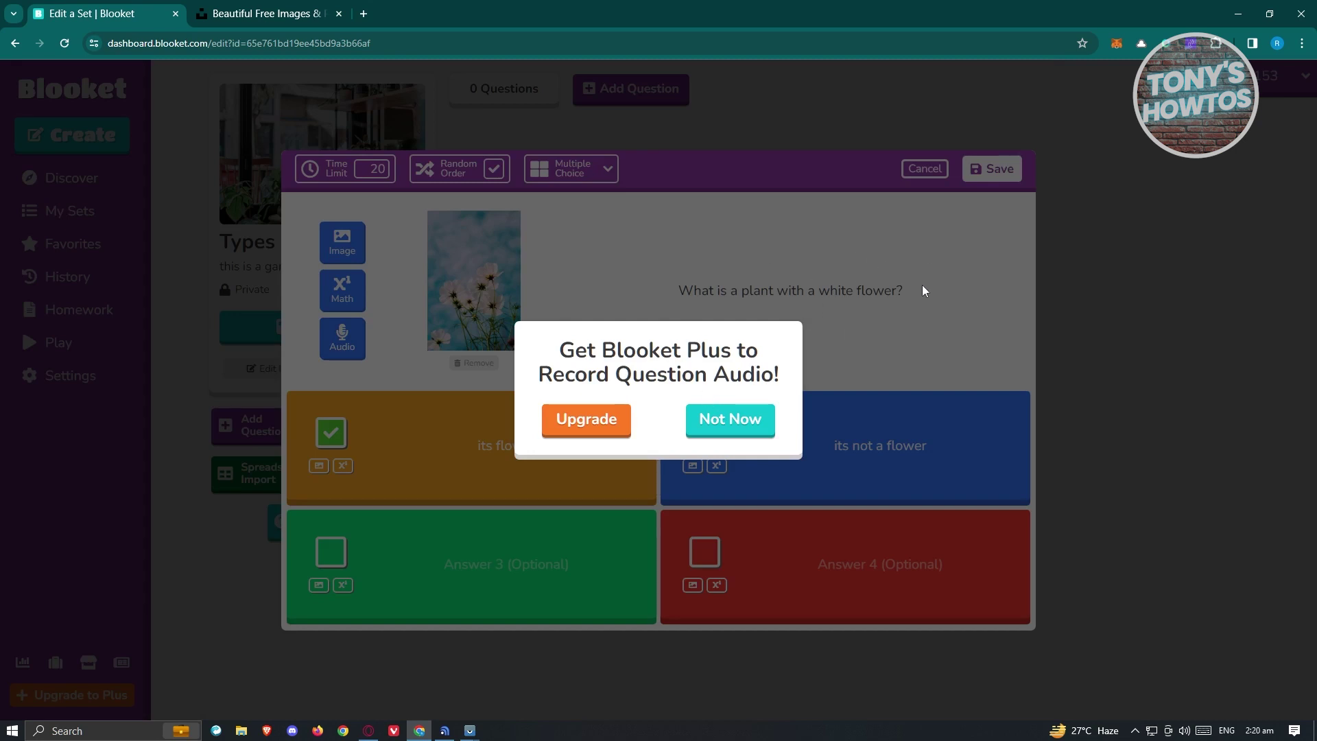
left_click(725, 434)
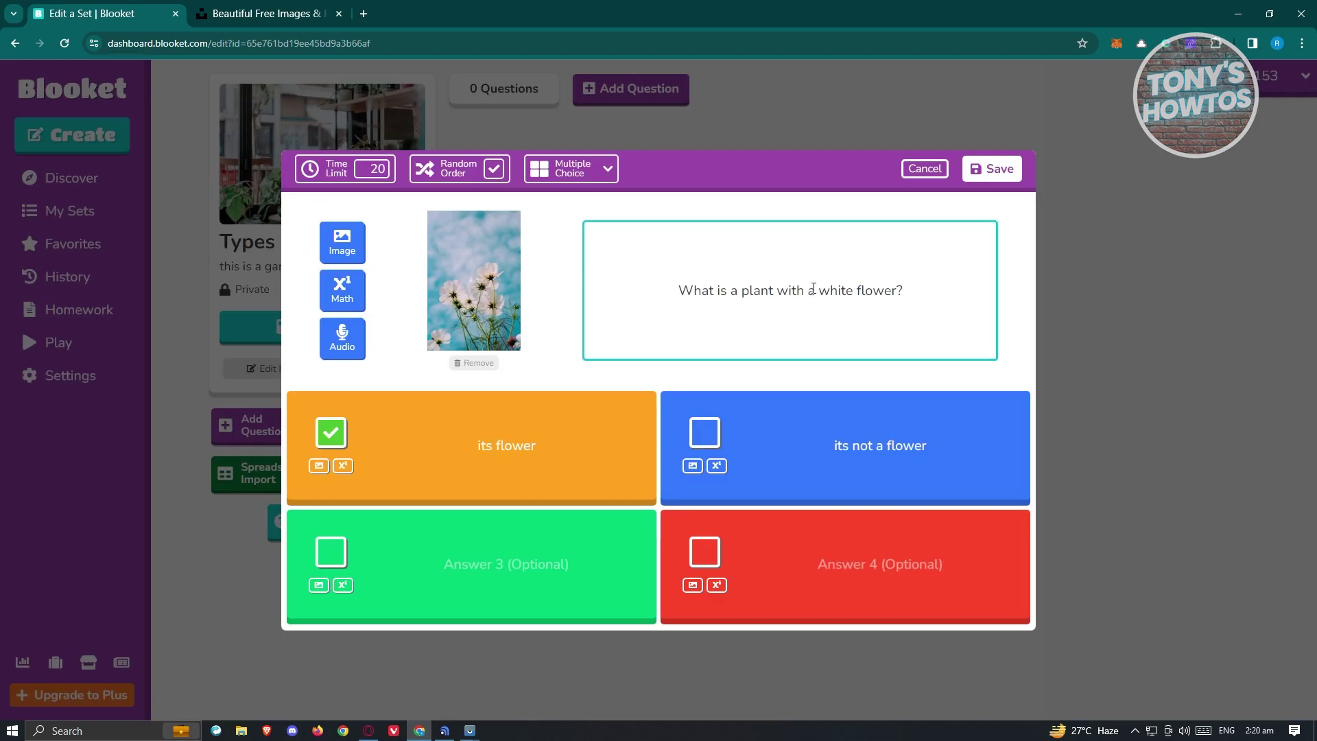
left_click(602, 171)
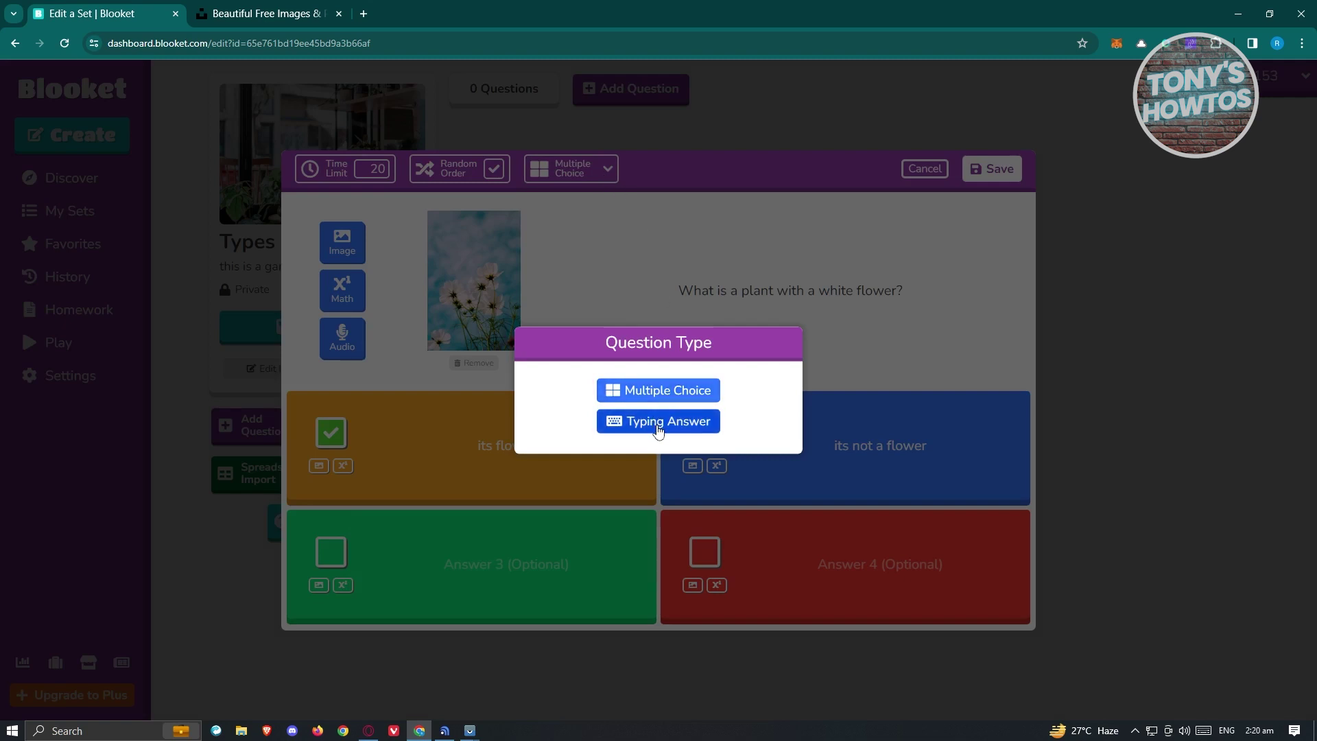
left_click(627, 273)
left_click(493, 171)
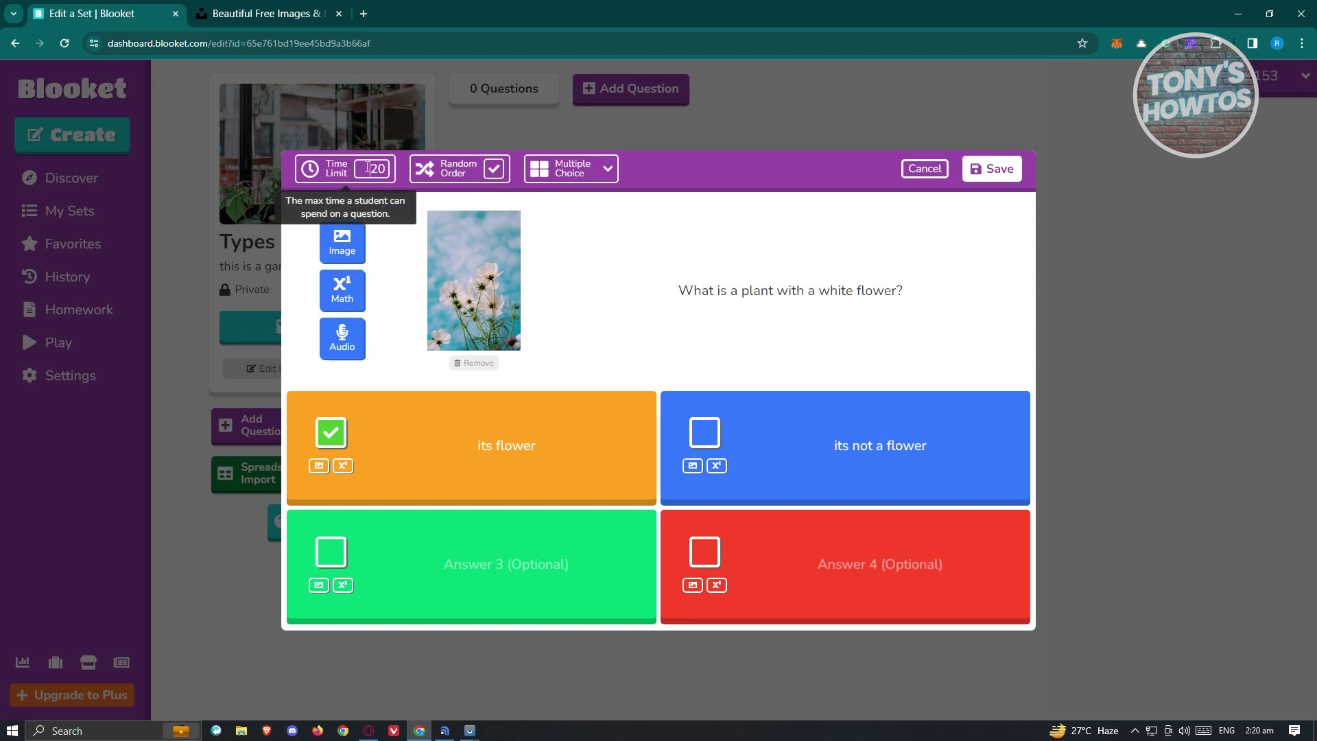
Set the question's time limit to 30 seconds, save it, and duplicate it.
left_click_drag(367, 168, 405, 167)
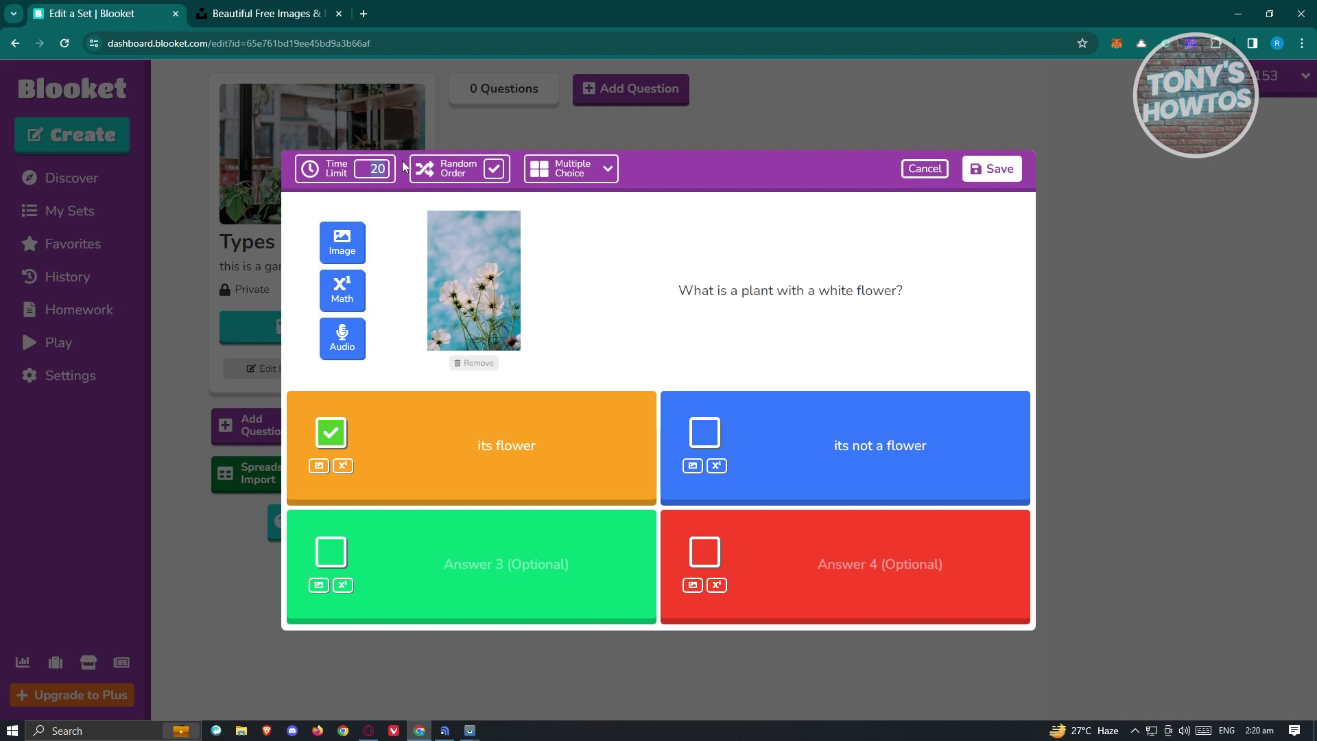
type("30")
left_click(1006, 182)
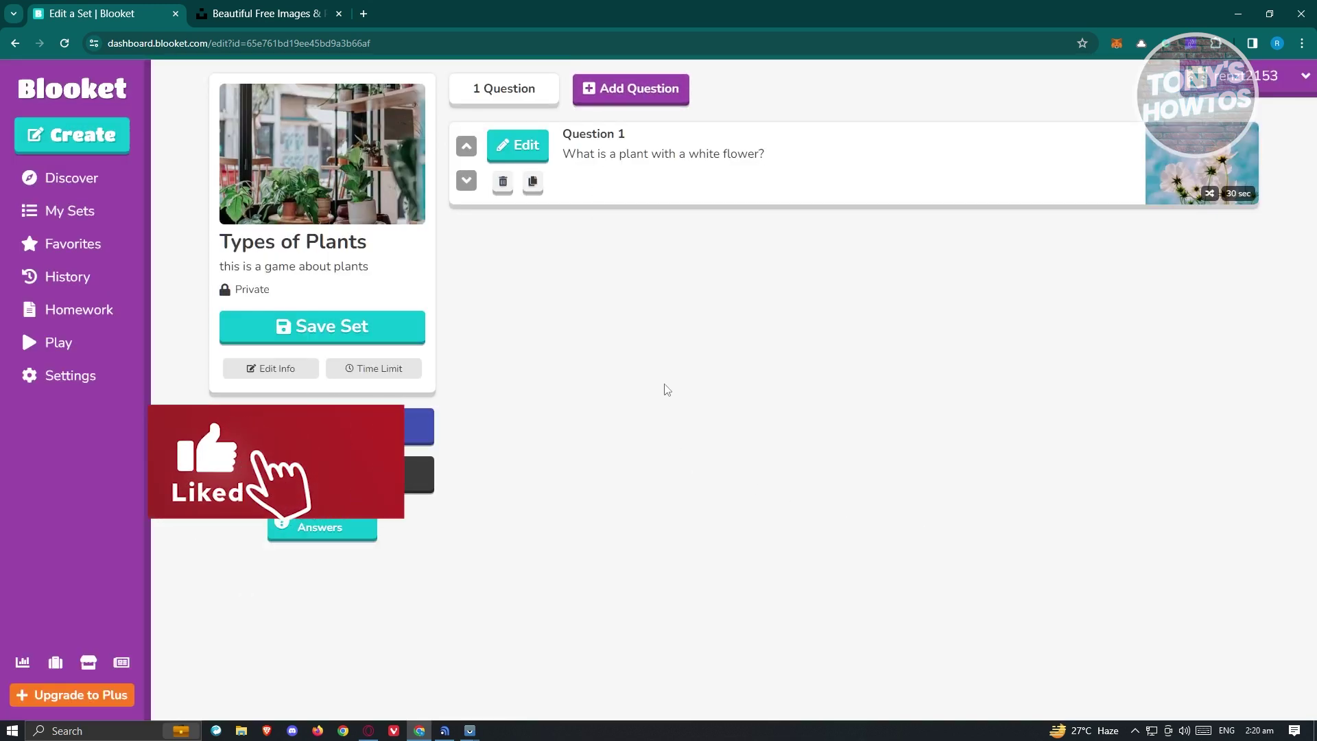
left_click(533, 195)
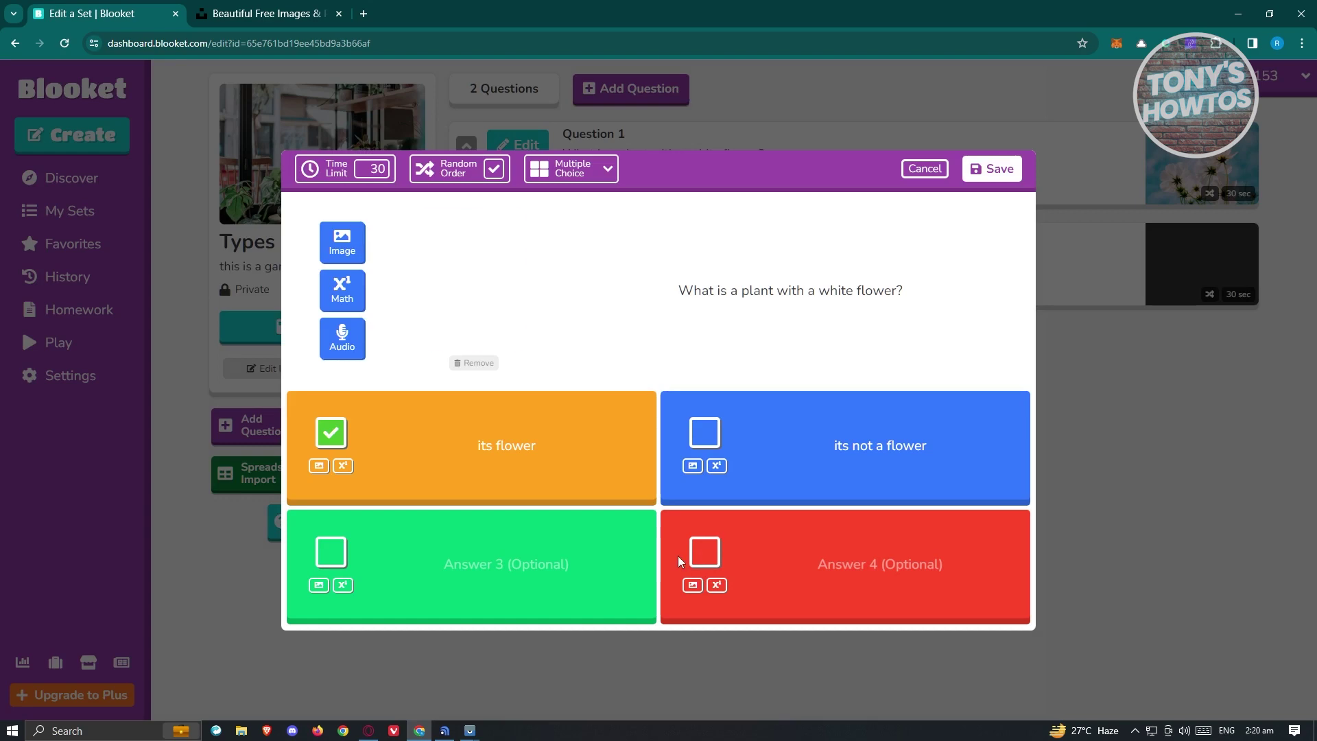
Cancel the copy's editor and delete the duplicate Question 2.
left_click(934, 170)
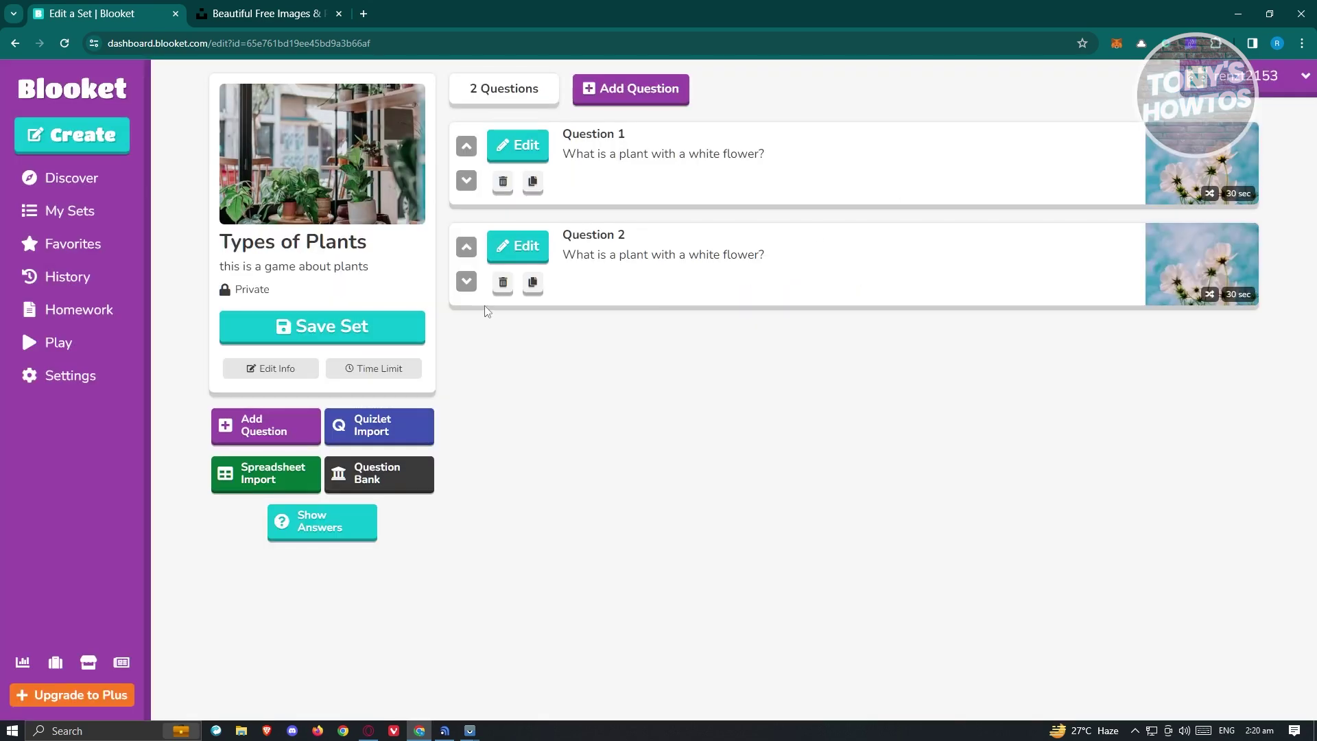
left_click(501, 284)
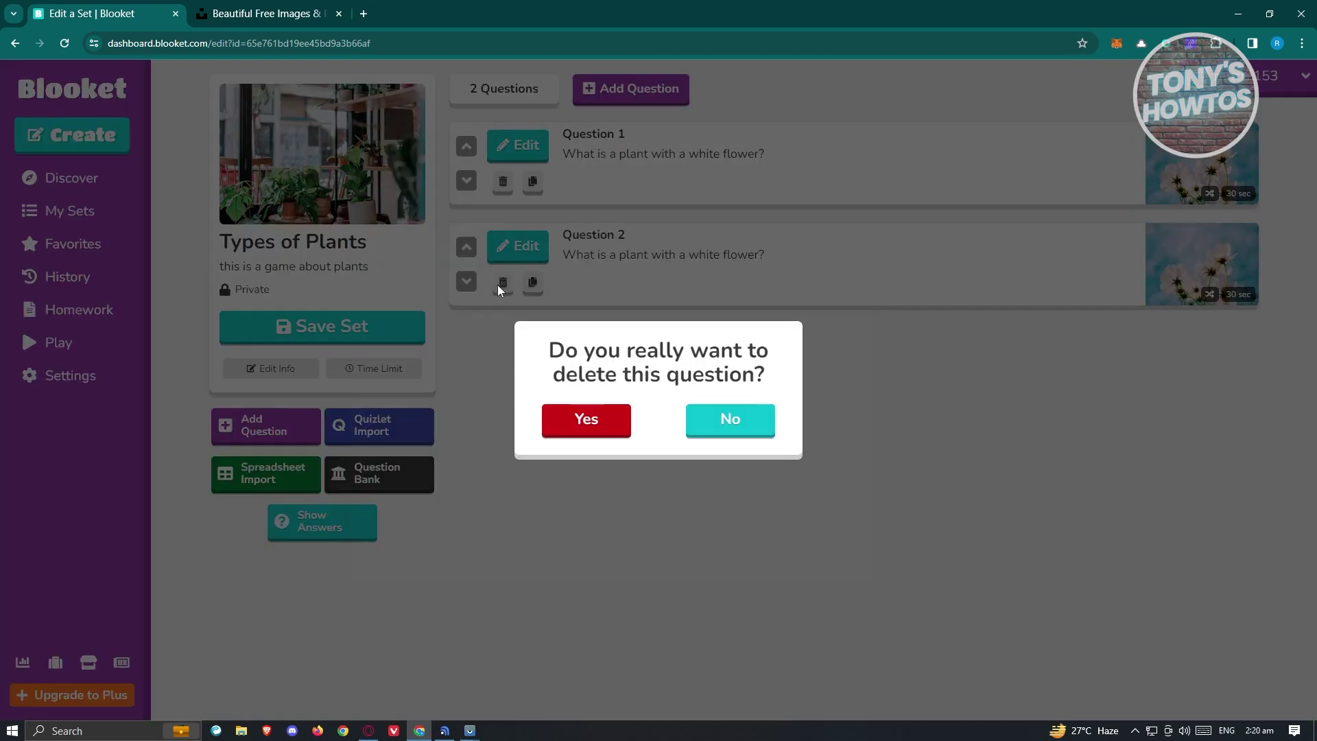
left_click(596, 440)
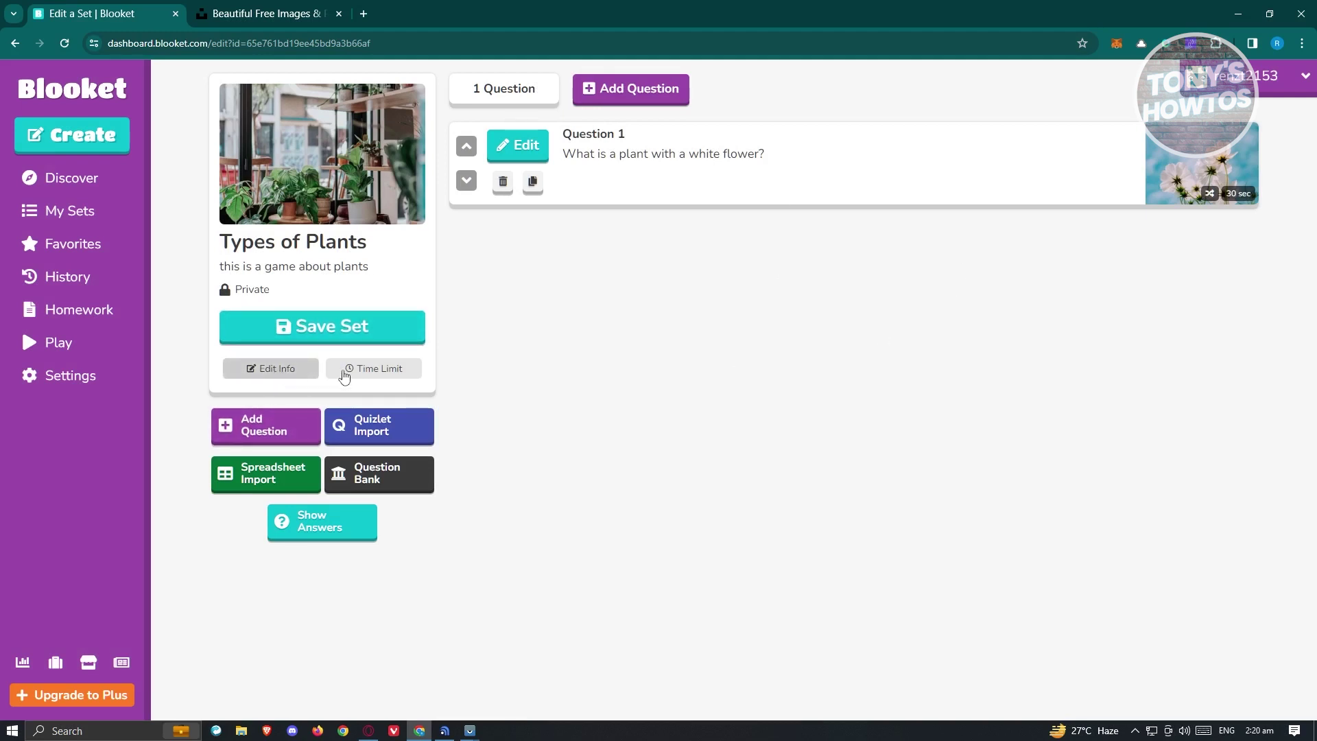
left_click(368, 374)
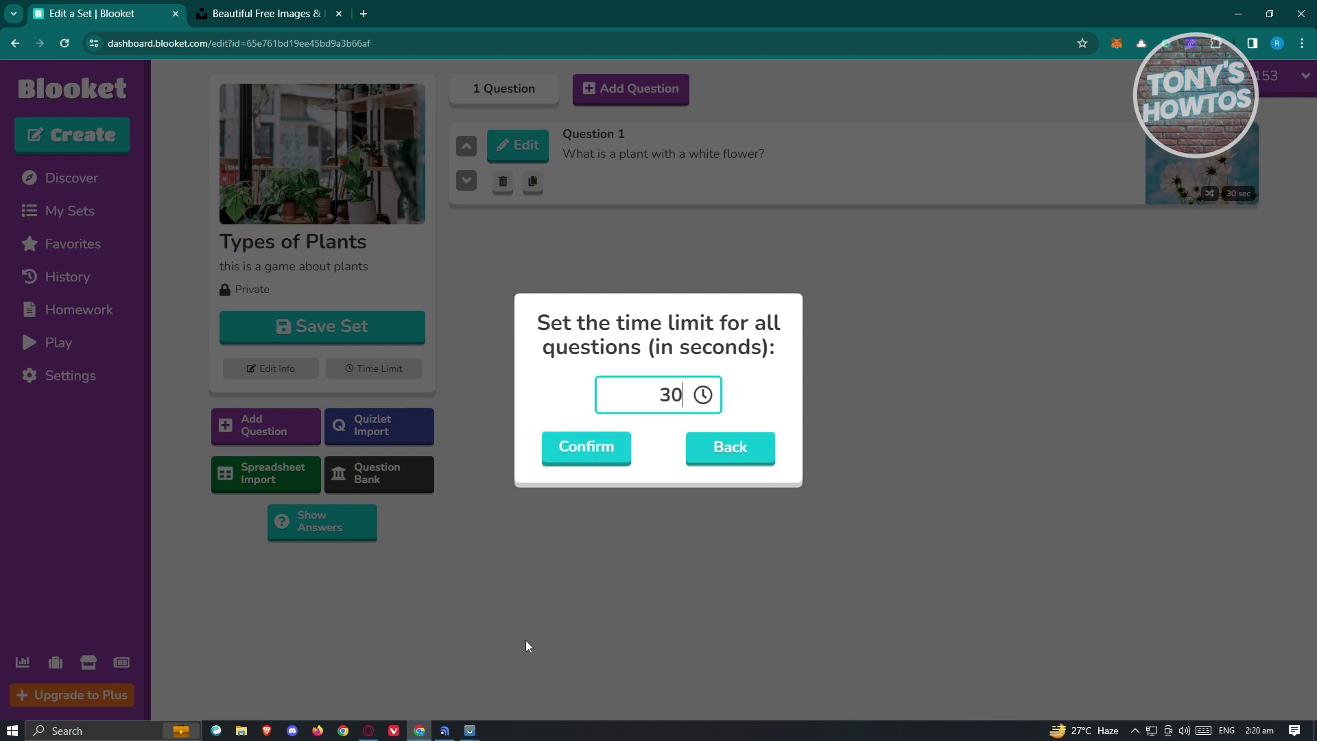
Confirm 30 seconds as the time limit for all questions in Types of Plants.
left_click_drag(646, 397, 757, 401)
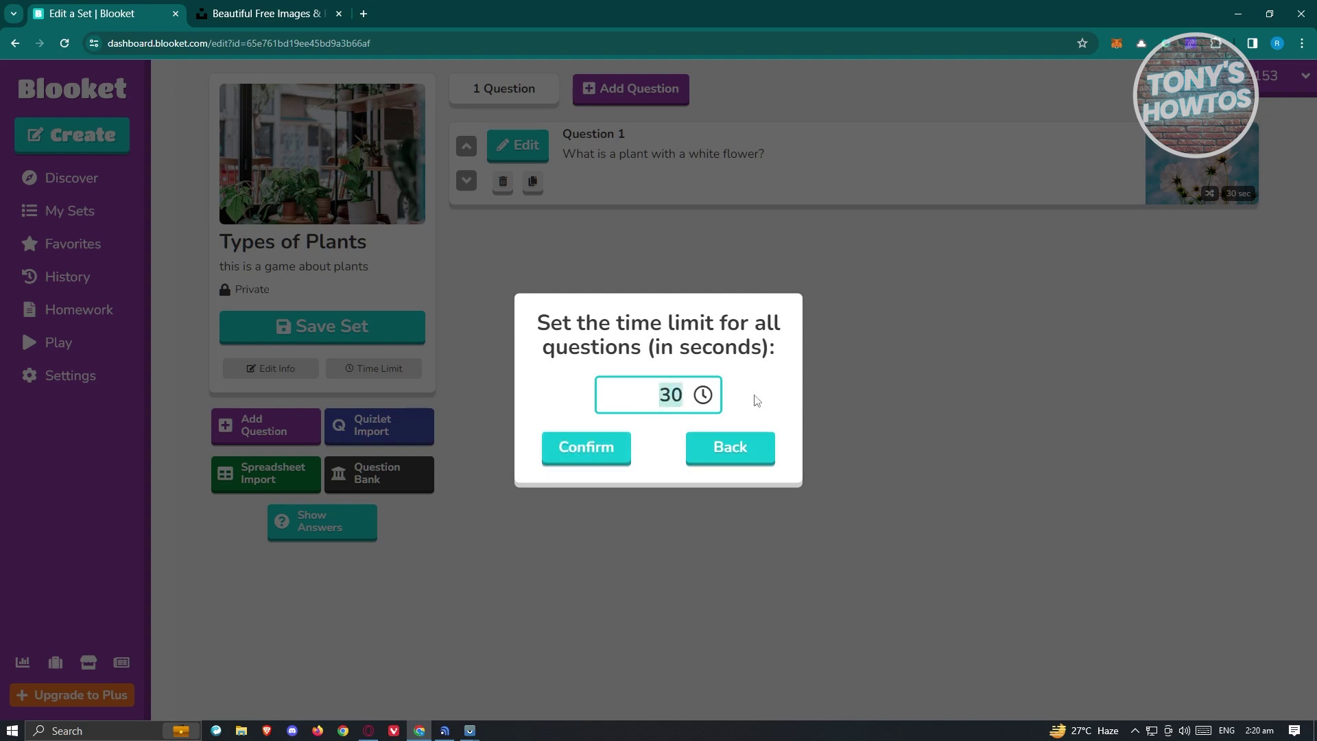
left_click(582, 444)
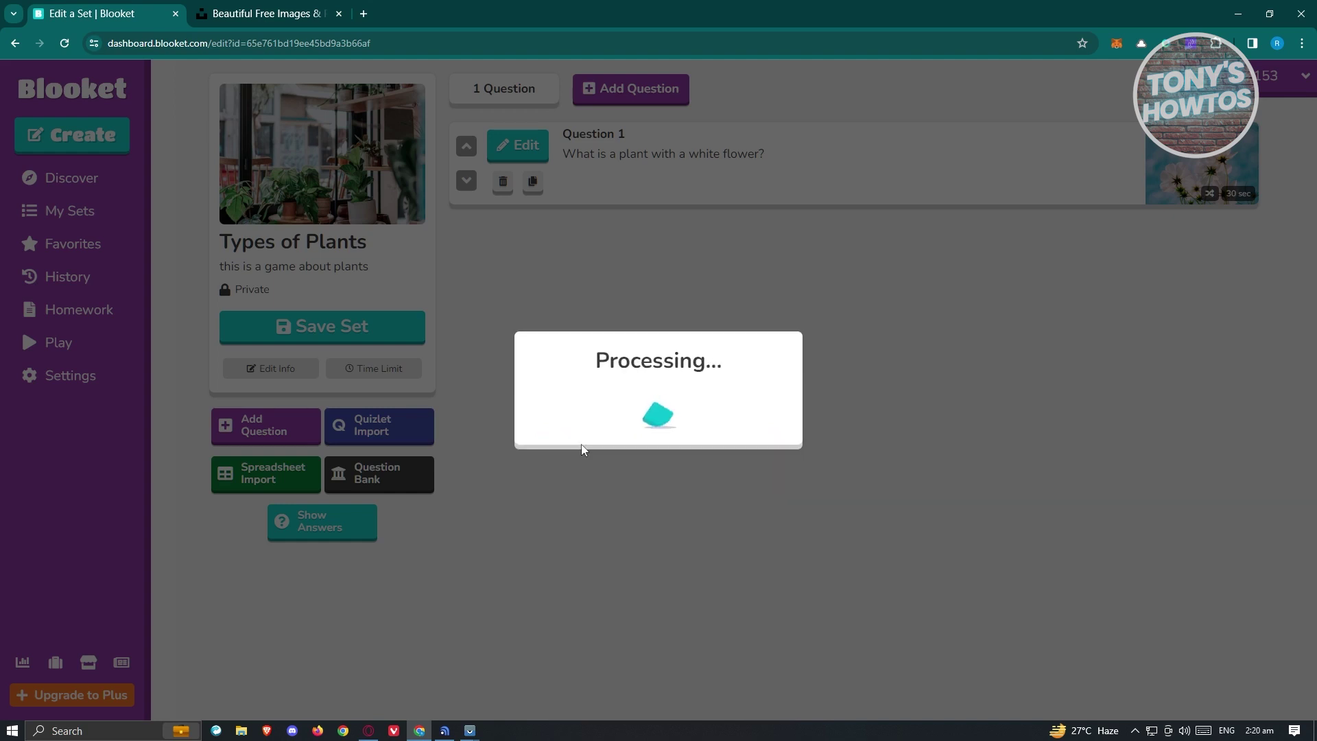
left_click(281, 363)
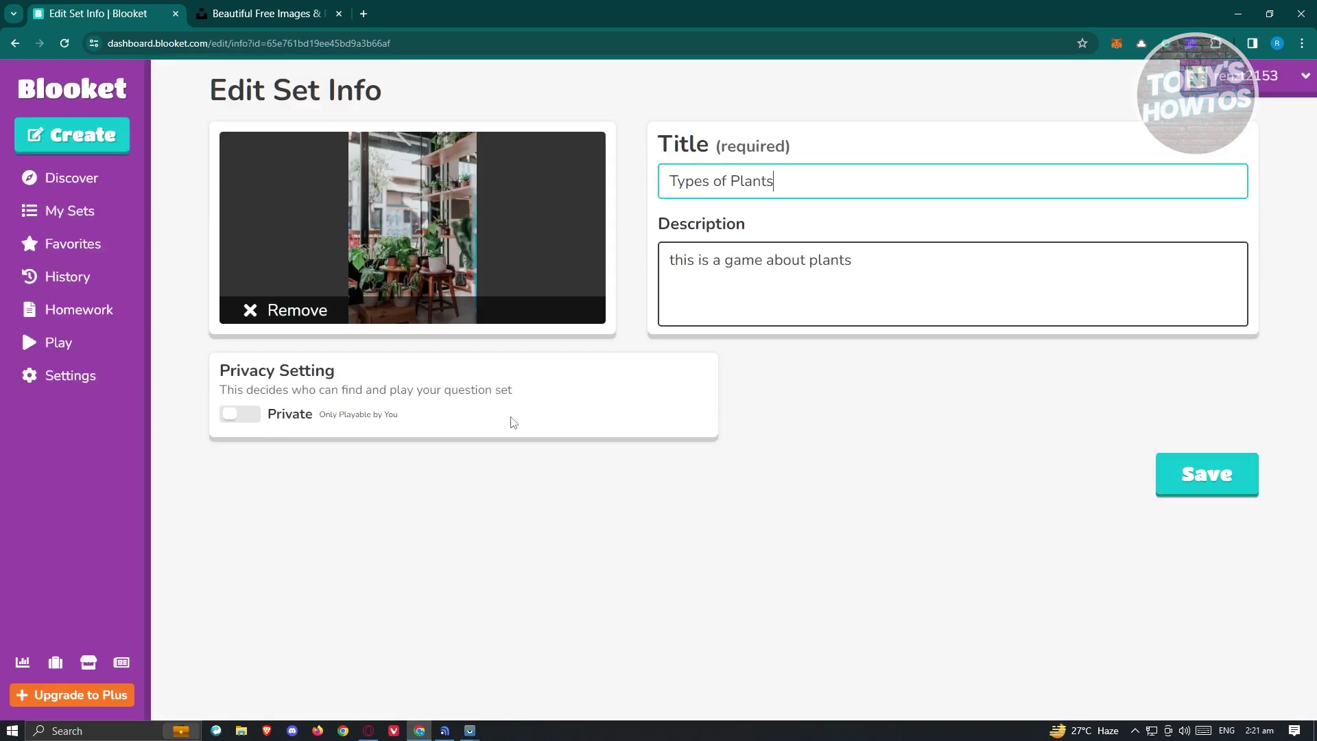
Save the unchanged set info, then save the whole set to My Sets.
left_click(1181, 465)
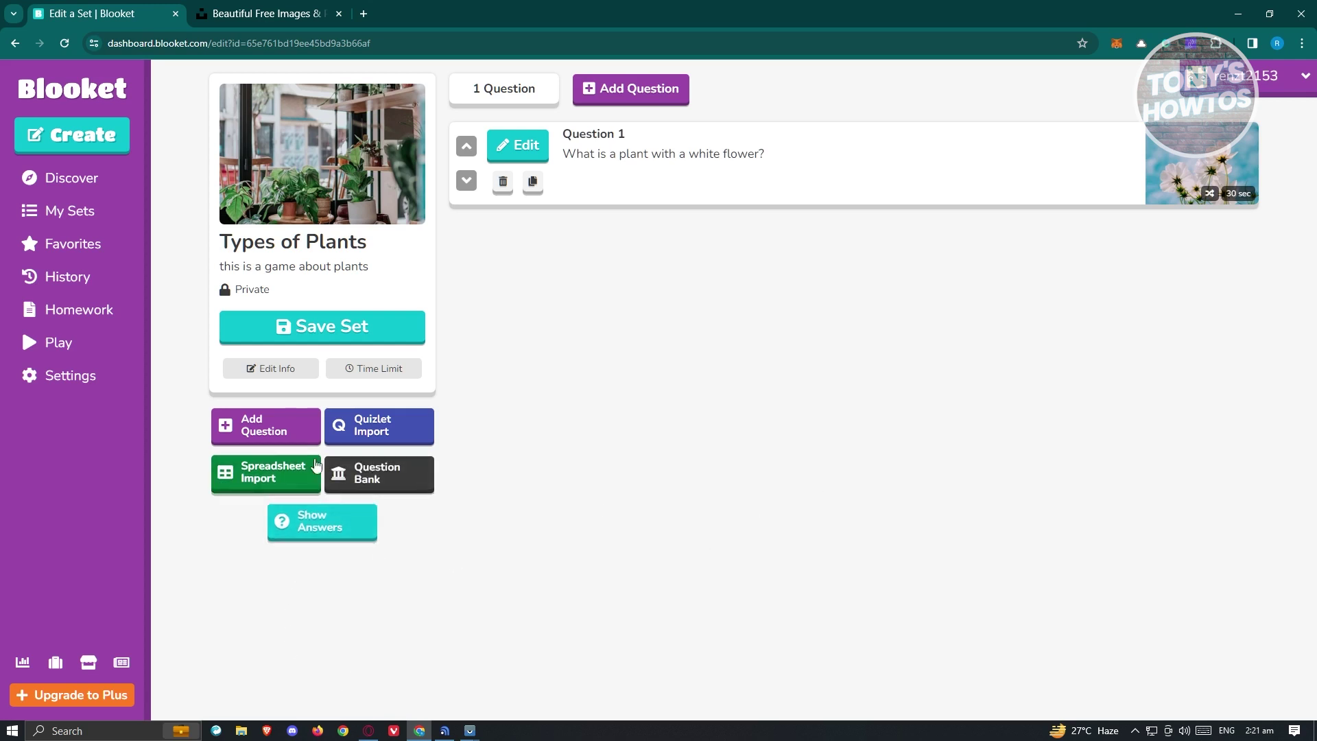
left_click(345, 532)
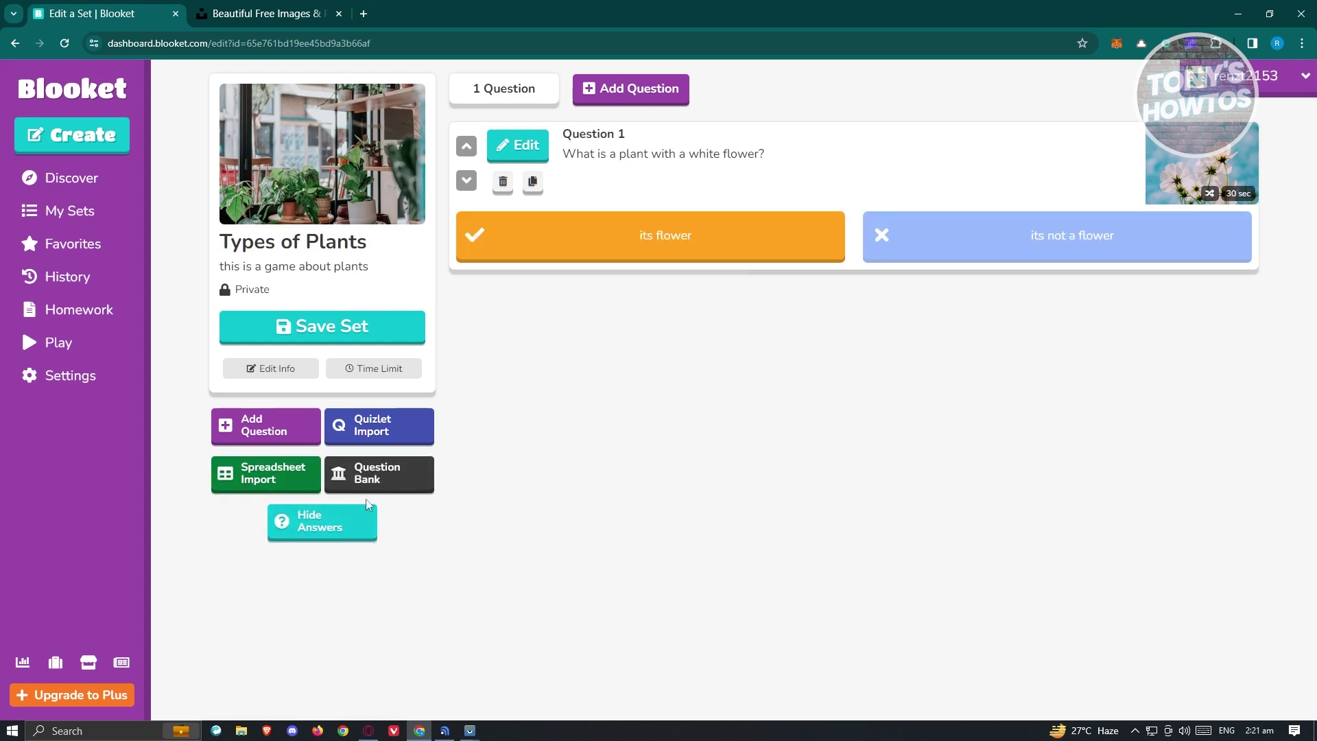
left_click(329, 535)
left_click(313, 343)
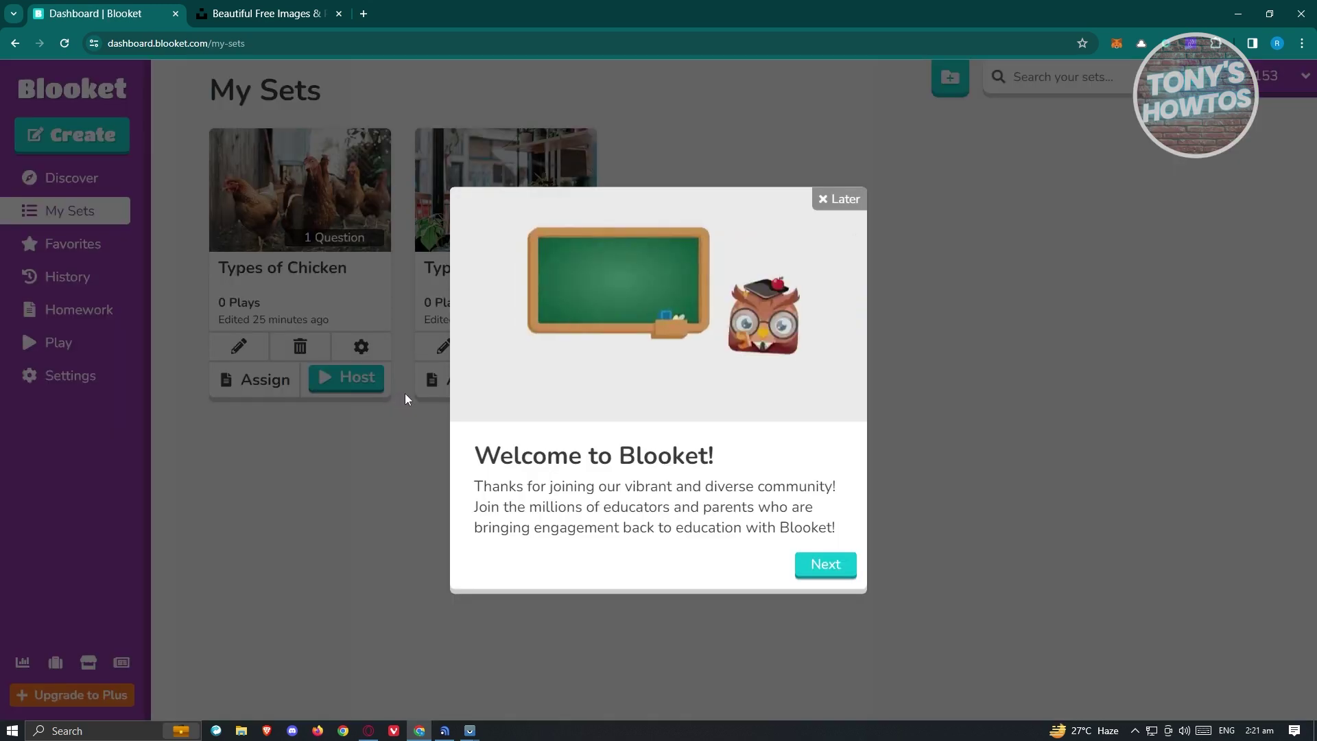
Dismiss the Welcome to Blooket dialog with Later to reveal Types of Plants in My Sets.
left_click(840, 199)
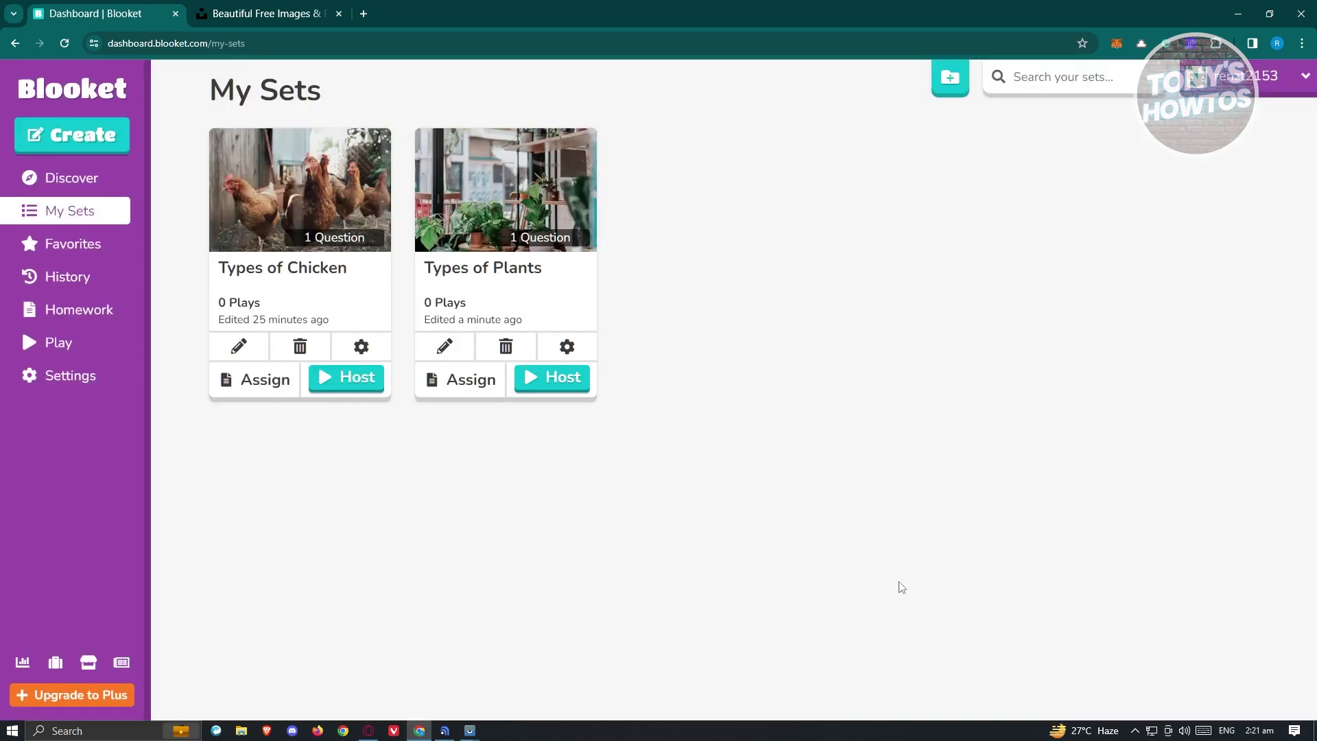